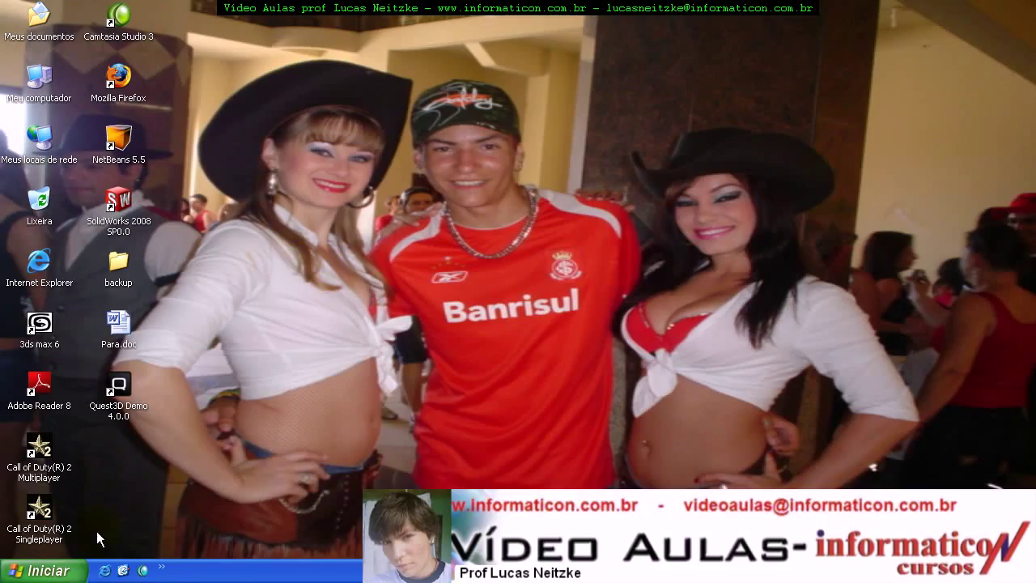
Step: Launch Microsoft Office Excel 2003 from the Start menu's Programs > Microsoft Office list
left_click(45, 571)
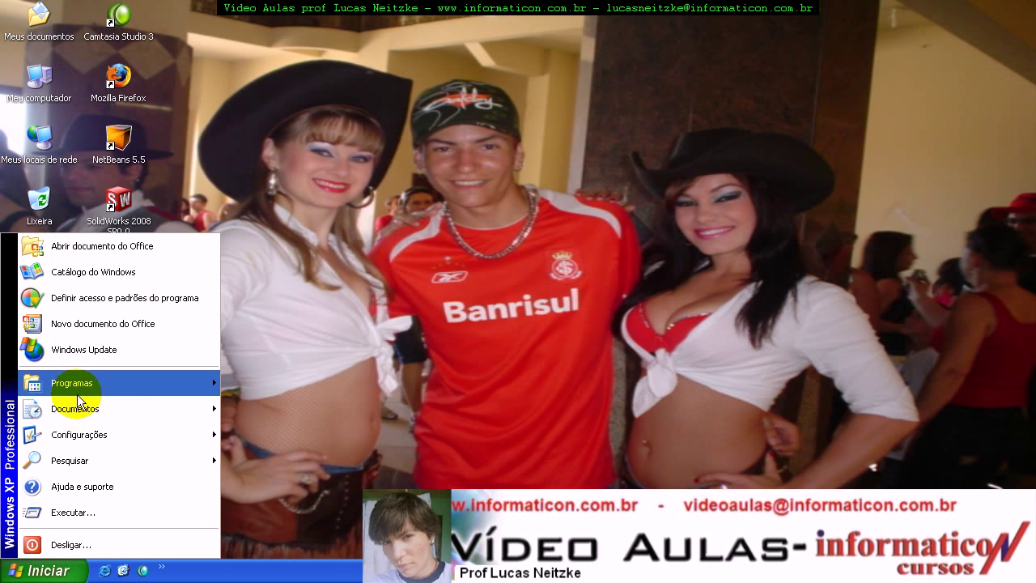
mouse_move(137, 385)
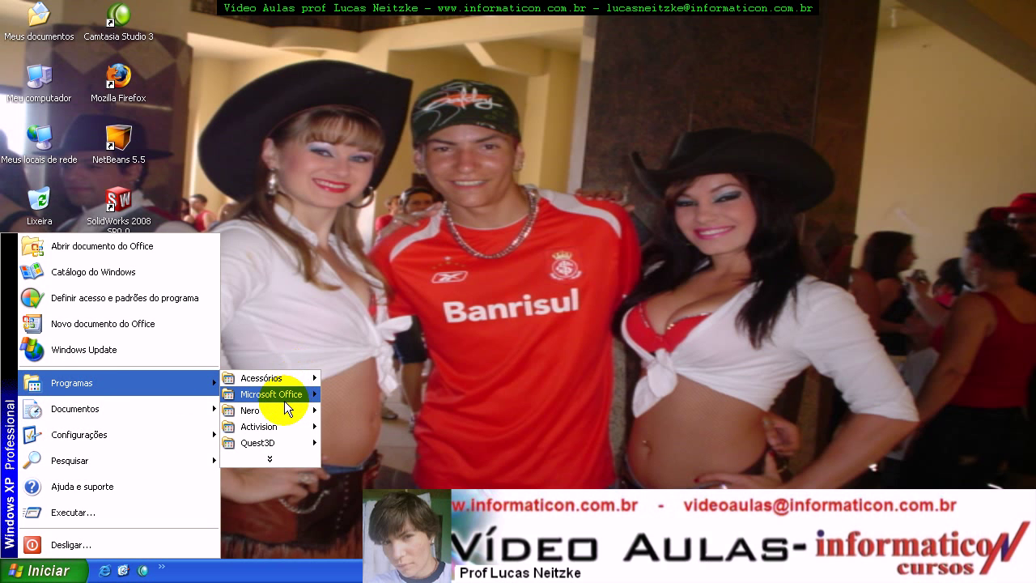
mouse_move(284, 399)
left_click(351, 397)
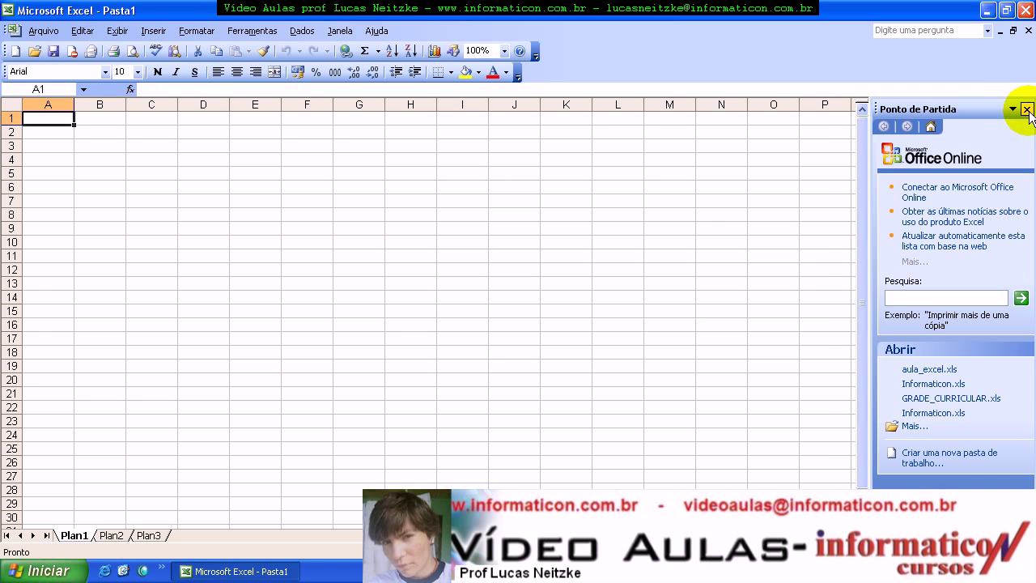
Step: Close the getting-started pane and open aula_excel.xls from the subfolder inside C:\aluno
left_click(1026, 110)
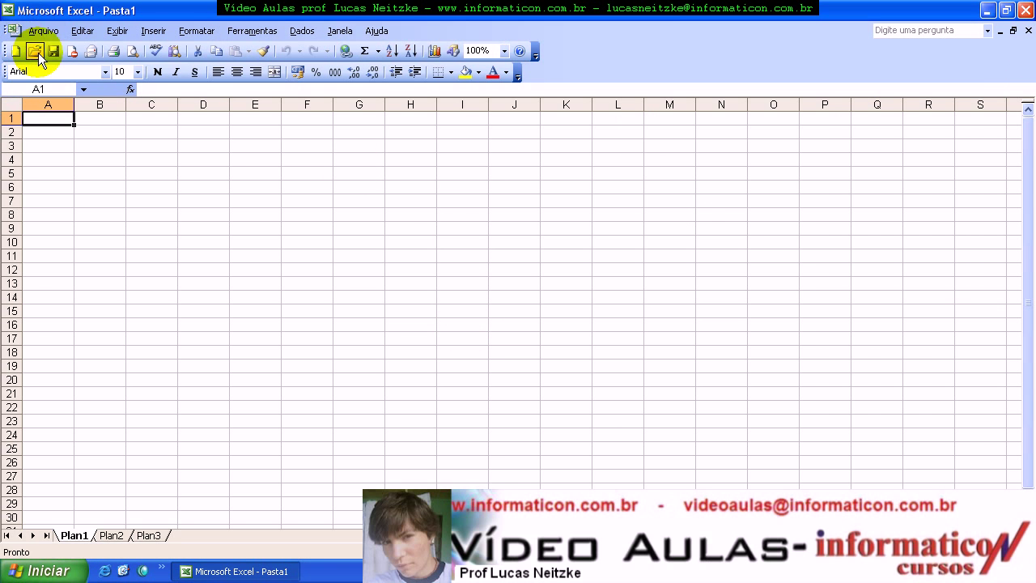
left_click(35, 51)
left_click(575, 217)
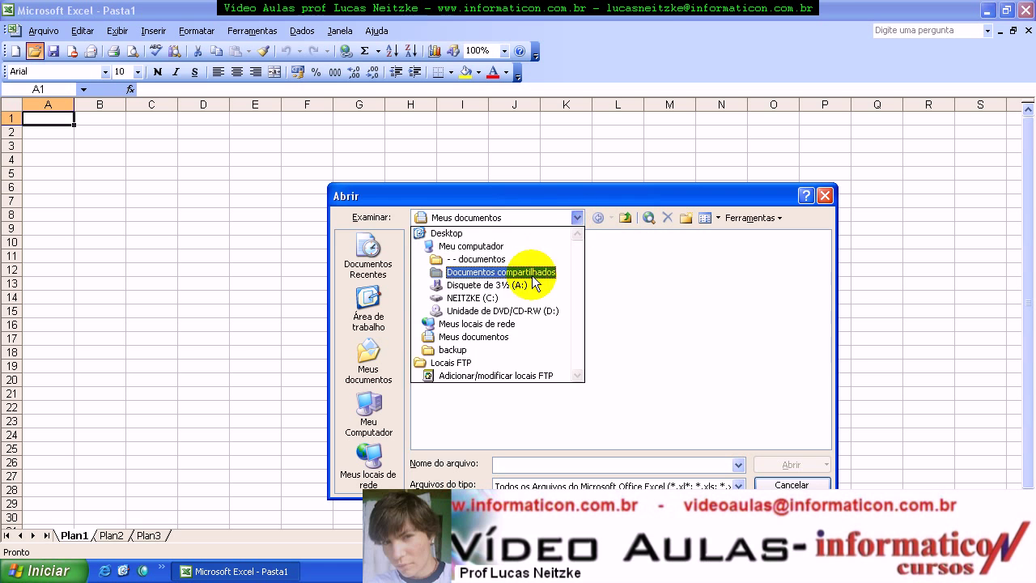
left_click(458, 298)
double_click(439, 264)
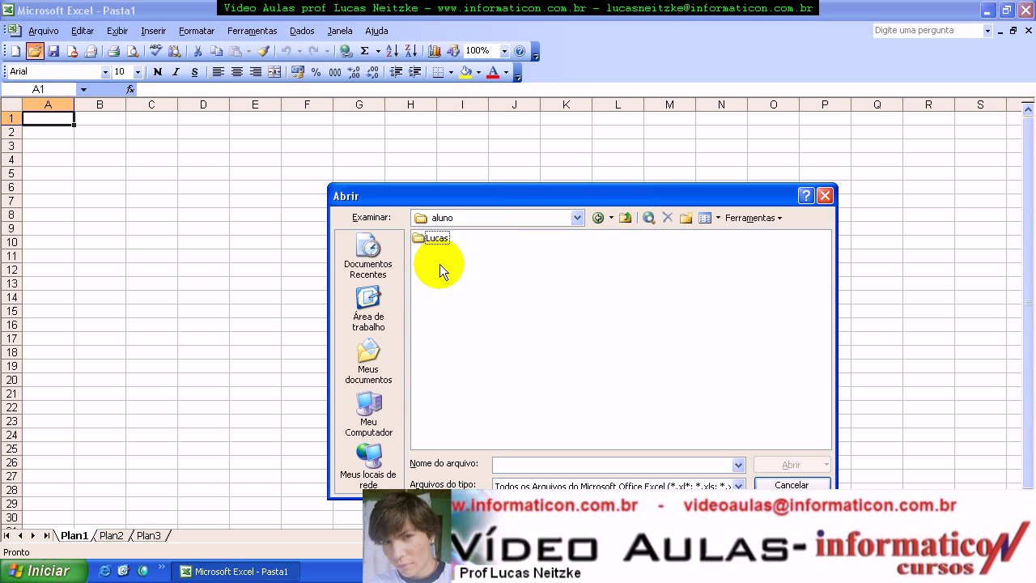
left_click(433, 237)
double_click(442, 237)
double_click(443, 238)
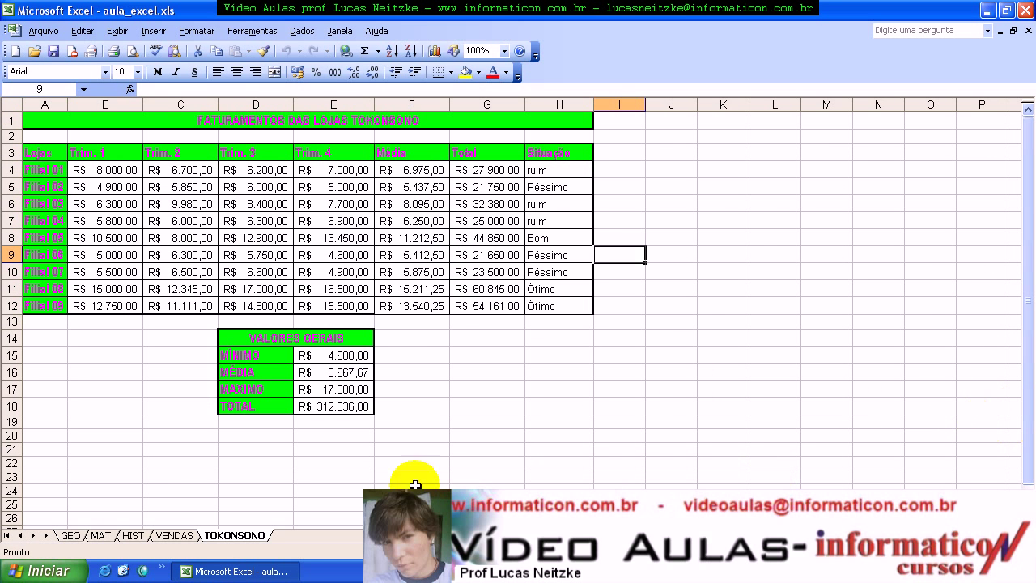
mouse_move(243, 120)
left_mouse_down()
mouse_move(259, 407)
mouse_move(267, 123)
left_mouse_up()
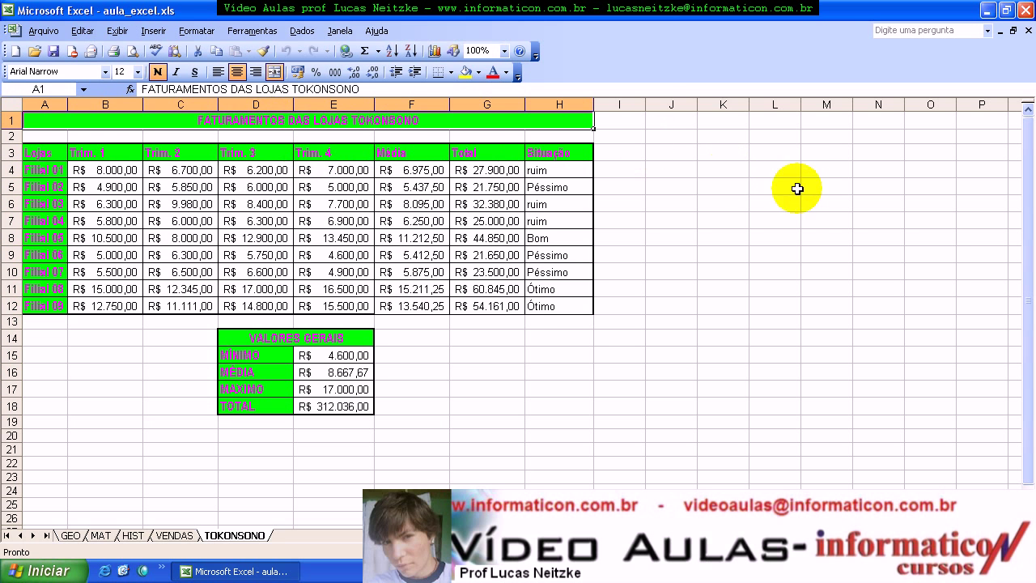
left_click_drag(542, 169, 548, 305)
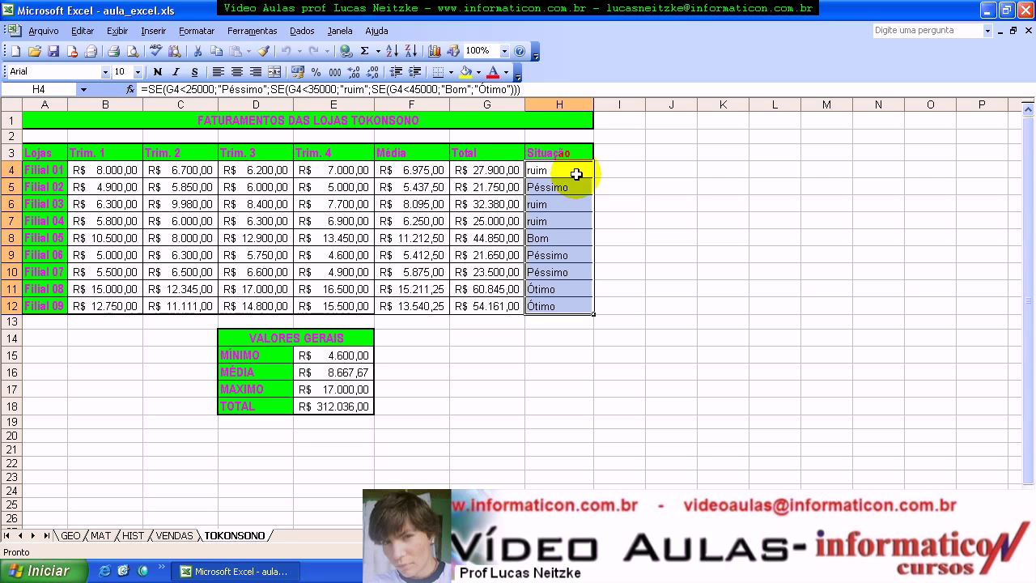
left_click(478, 167)
left_click(538, 172)
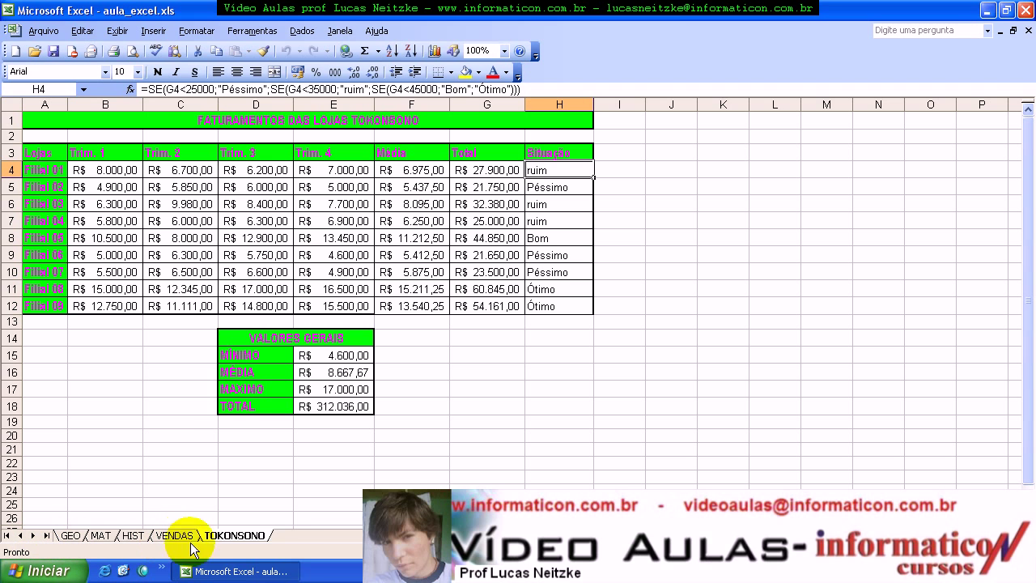
Step: Insert a new worksheet, rename it 'VENDA DE SOJA', and select cell A1
left_click(151, 33)
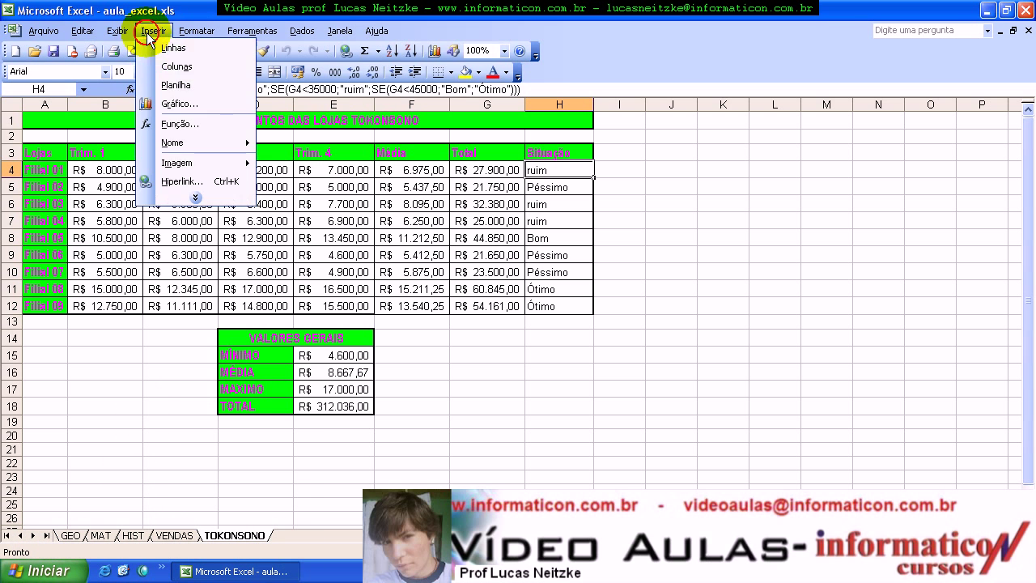
left_click(169, 86)
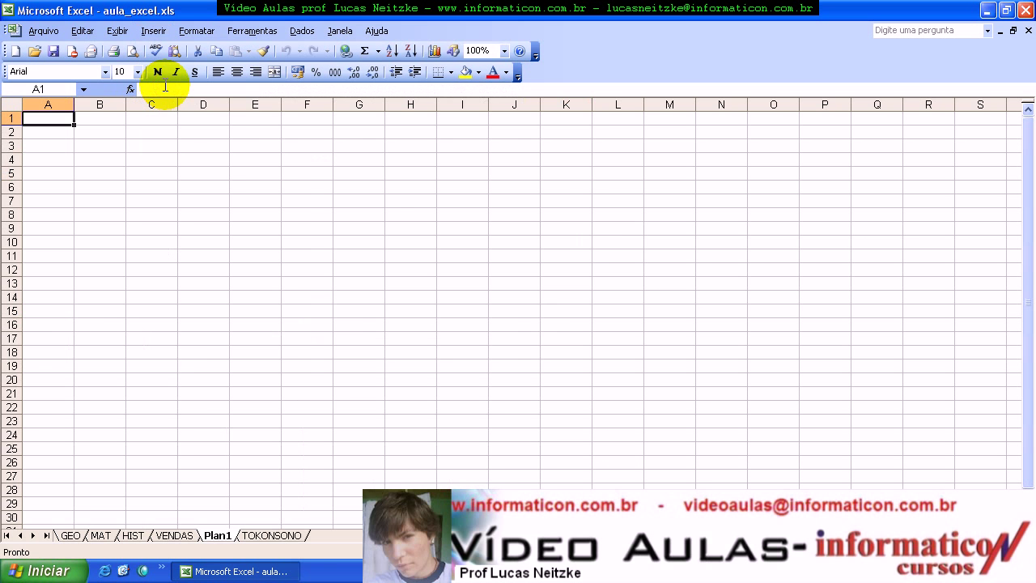
double_click(217, 535)
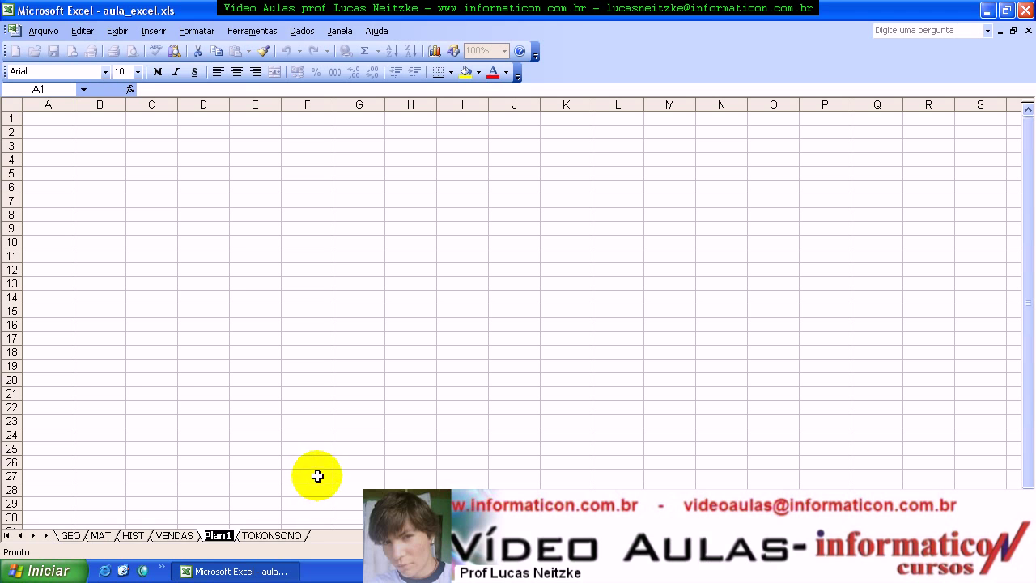
key("BackSpace")
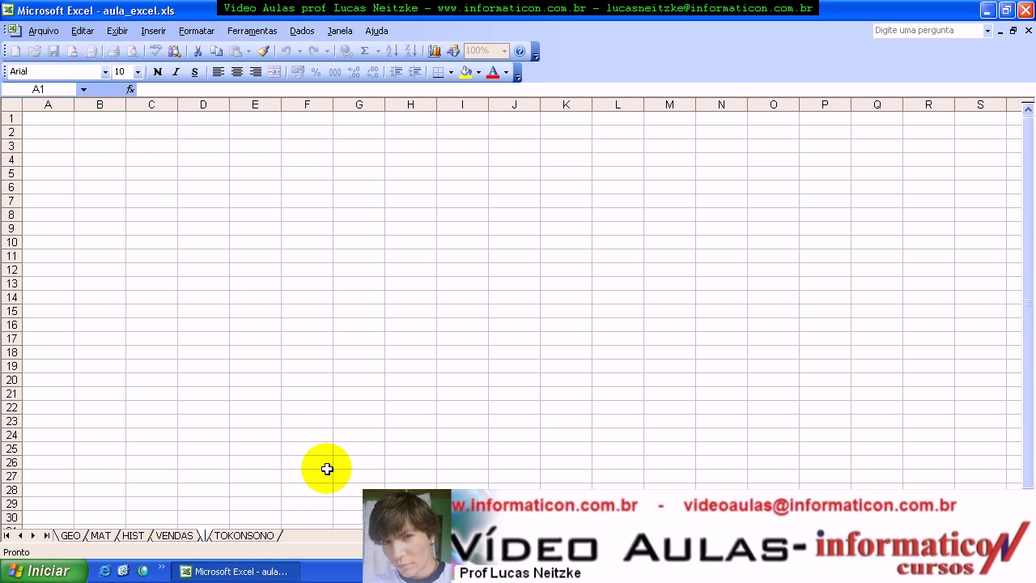
type("VENDA DE SOJA")
key("Return")
key("Return")
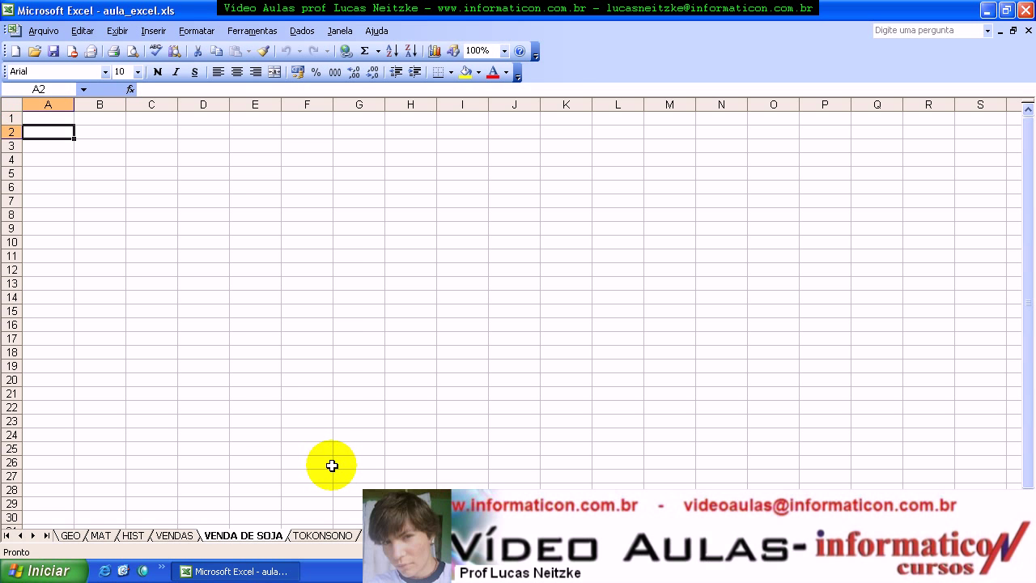
key("Up")
left_click(251, 229)
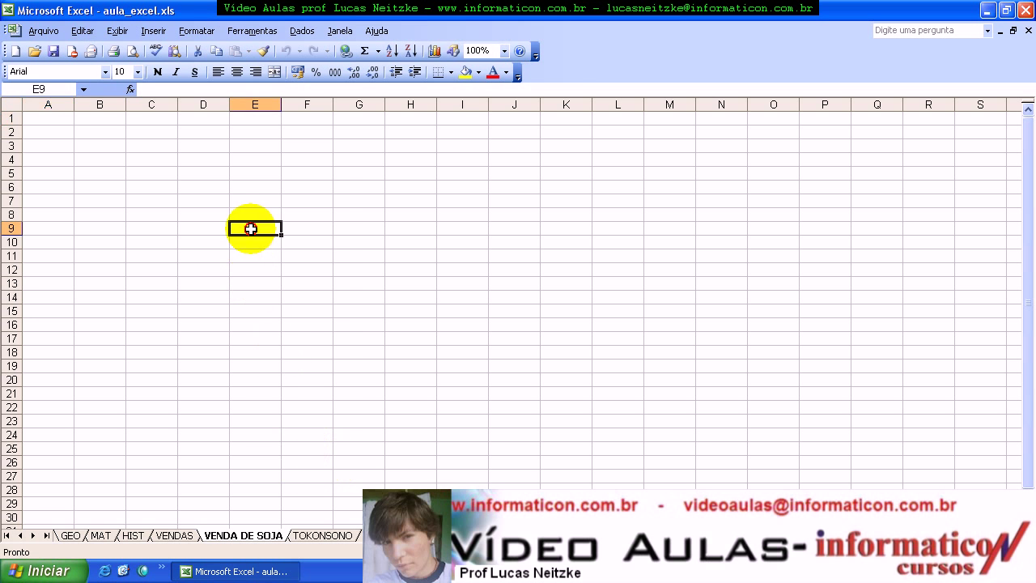
left_click(46, 120)
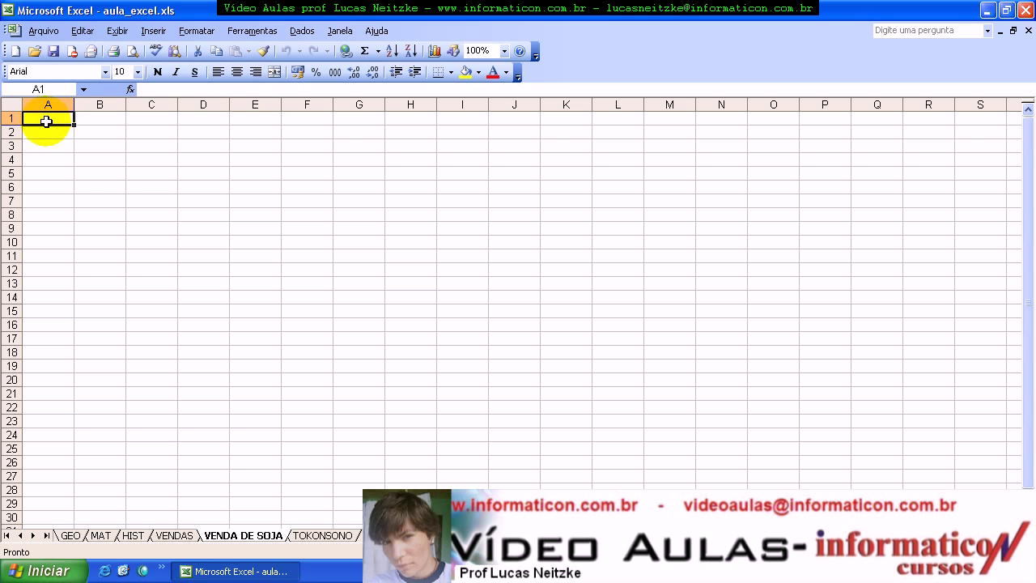
Step: Enter the title 'VENDA DE SOJA' in cell A1
type("VENDA DE SOJA")
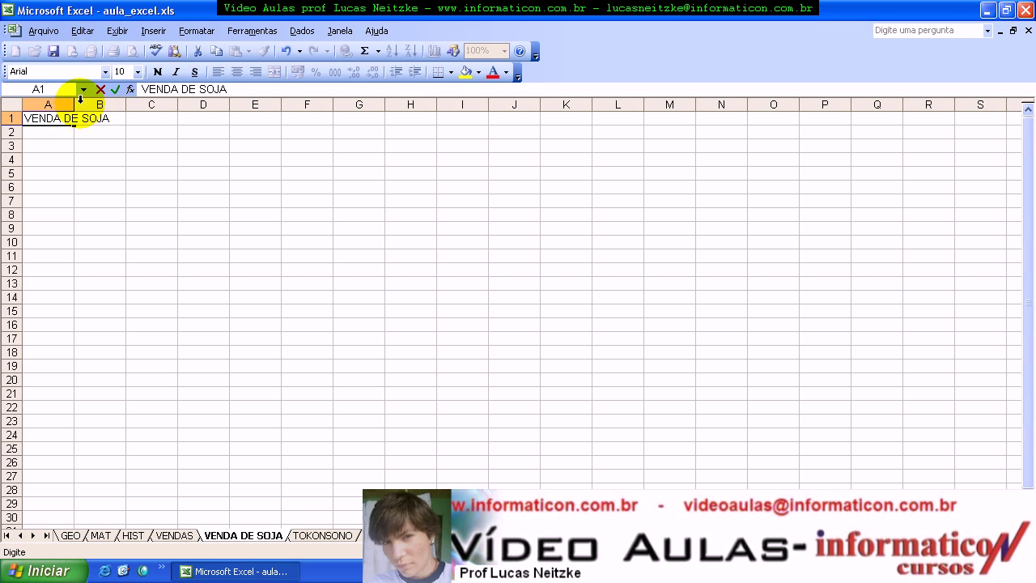
key("Return")
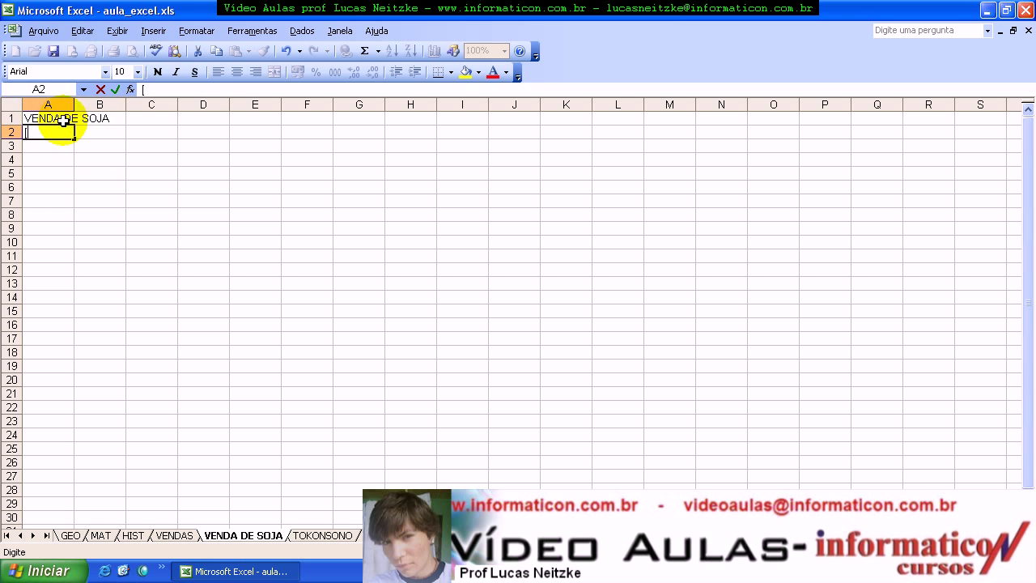
type("[")
key("Return")
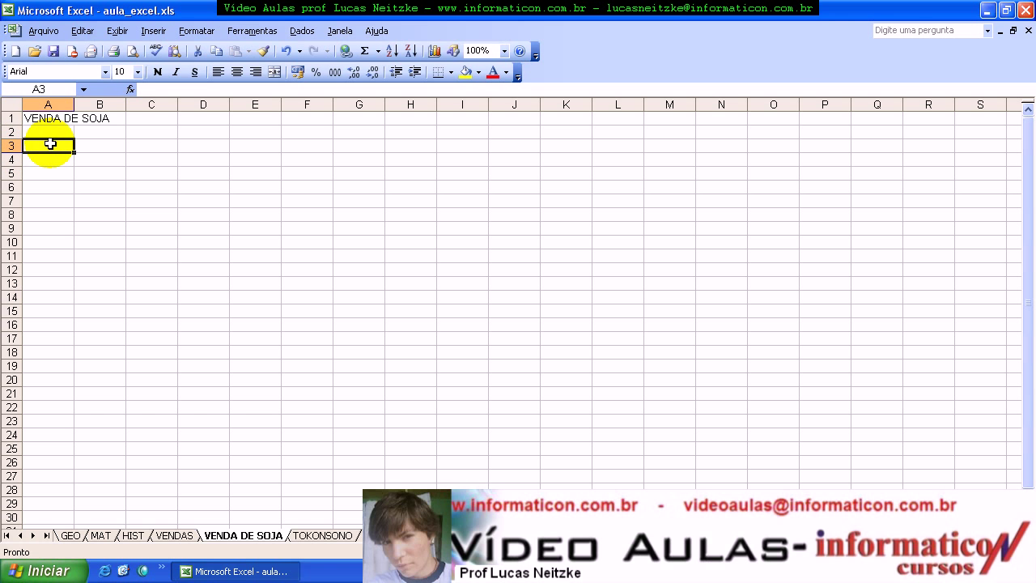
Step: Put the MÊS header in A3 and fill months Janeiro through Dezembro into A4:A15
type("M^R")
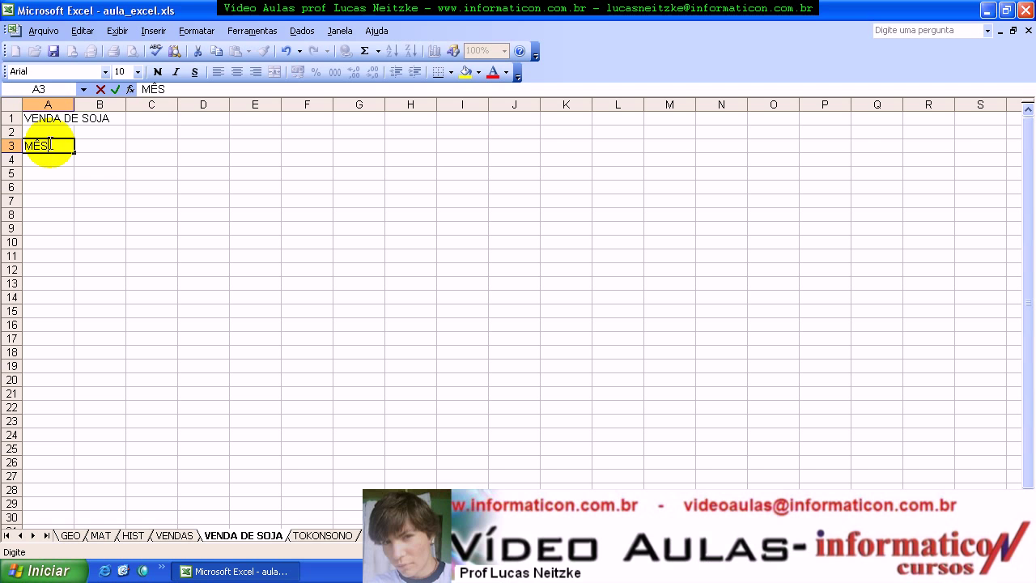
key("Return")
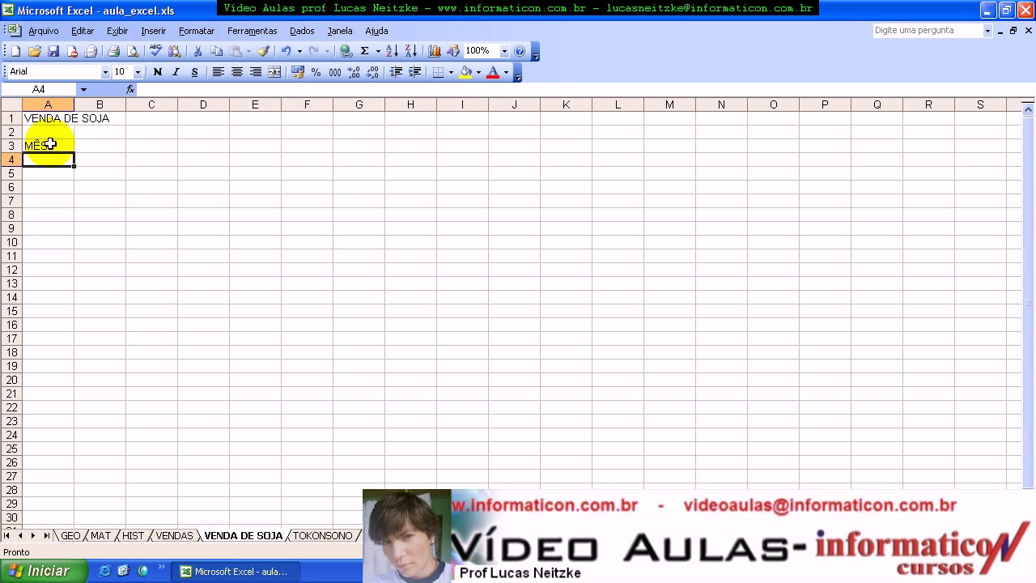
type("Janeiro")
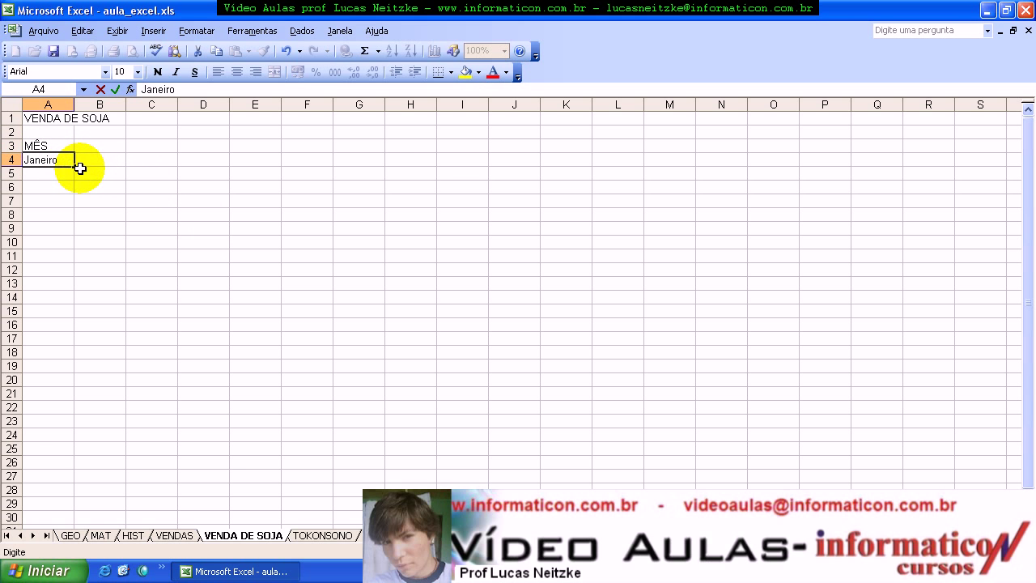
left_click_drag(73, 168, 49, 313)
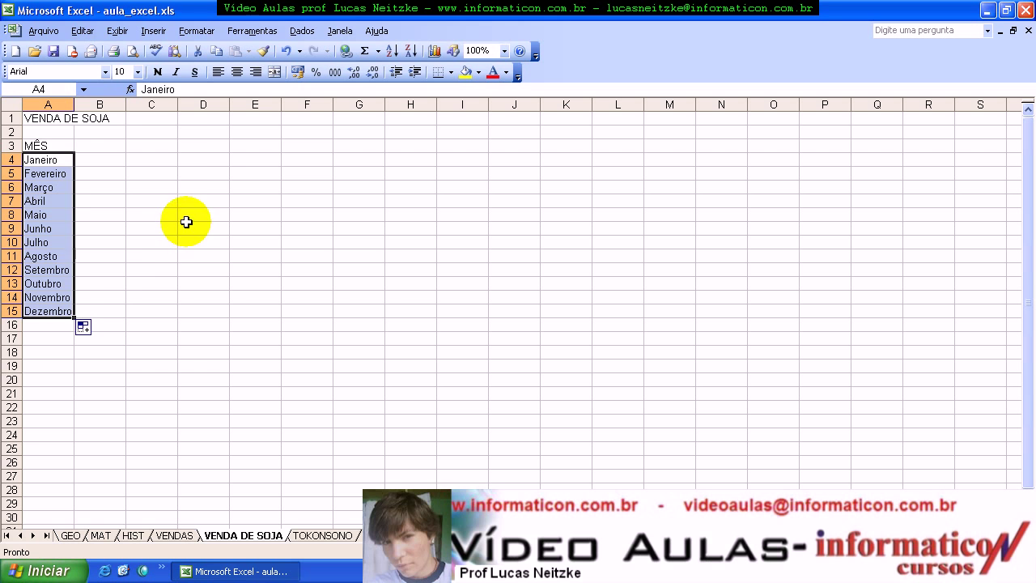
left_click(47, 335)
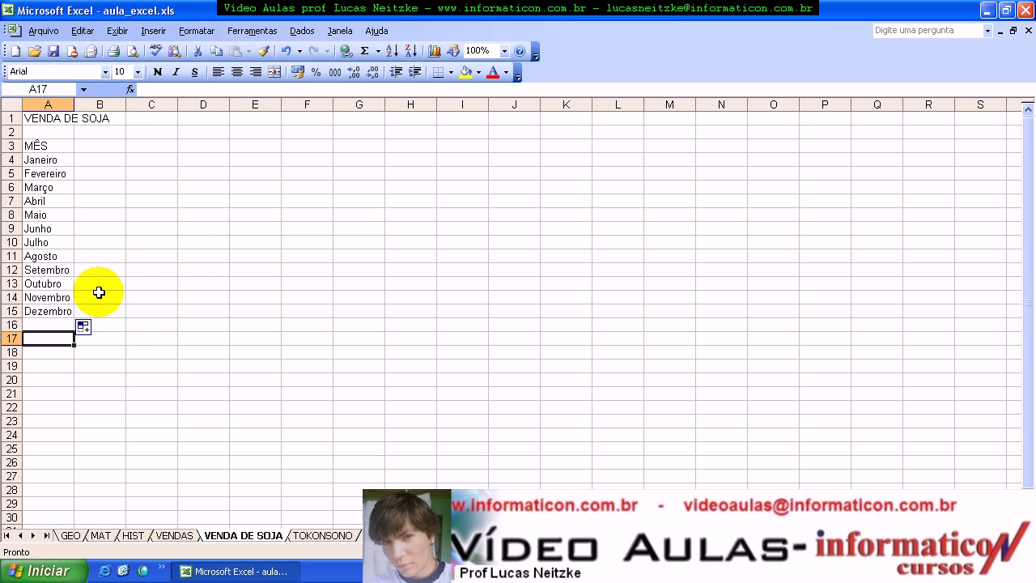
Step: Type MÍNIMO, MÉDIA, MÁXIMO and TOTAL into cells A17 through A20
type("MÍNIMO")
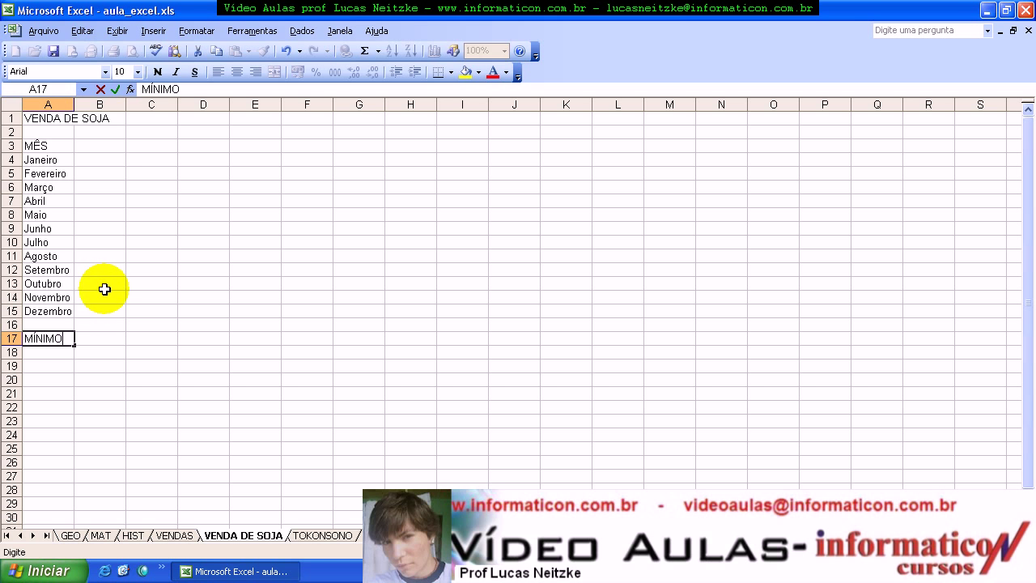
key("Return")
type("MÉDIA")
key("Return")
type("MÁXIMO")
key("Return")
type("TT")
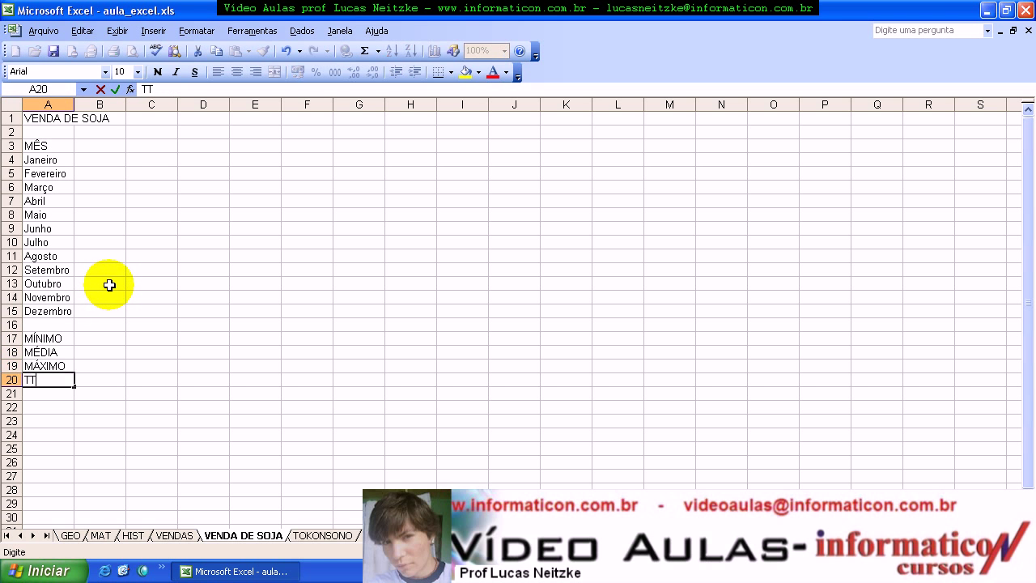
type("OTAL")
key("Return")
key("Right")
key("Up")
key("Up")
key("Up")
key("Up")
key("Up")
key("Up")
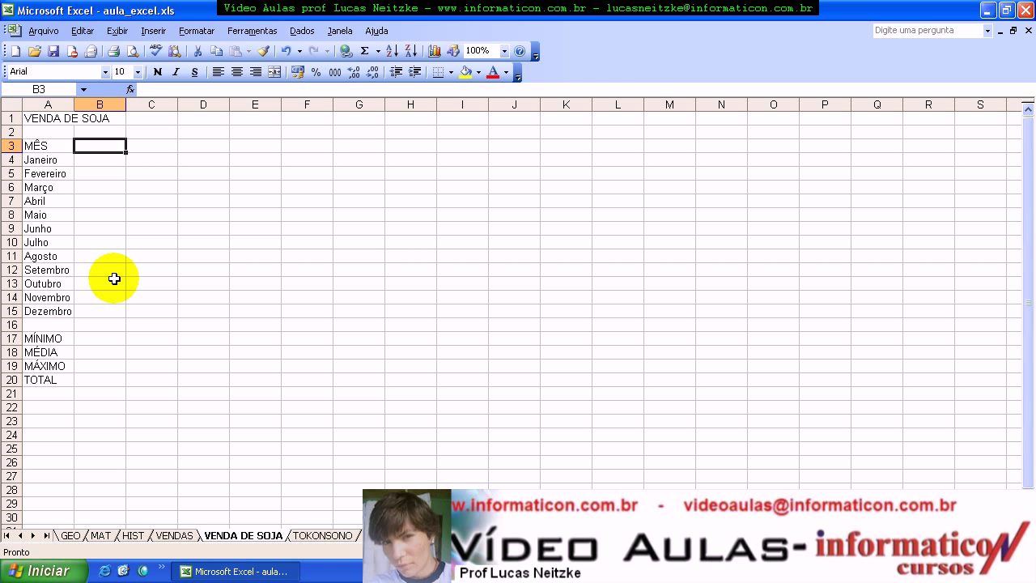
Step: Enter the headers 'Nº SACAS' in B3 and 'PREÇO UN.' in C3
type("Nº")
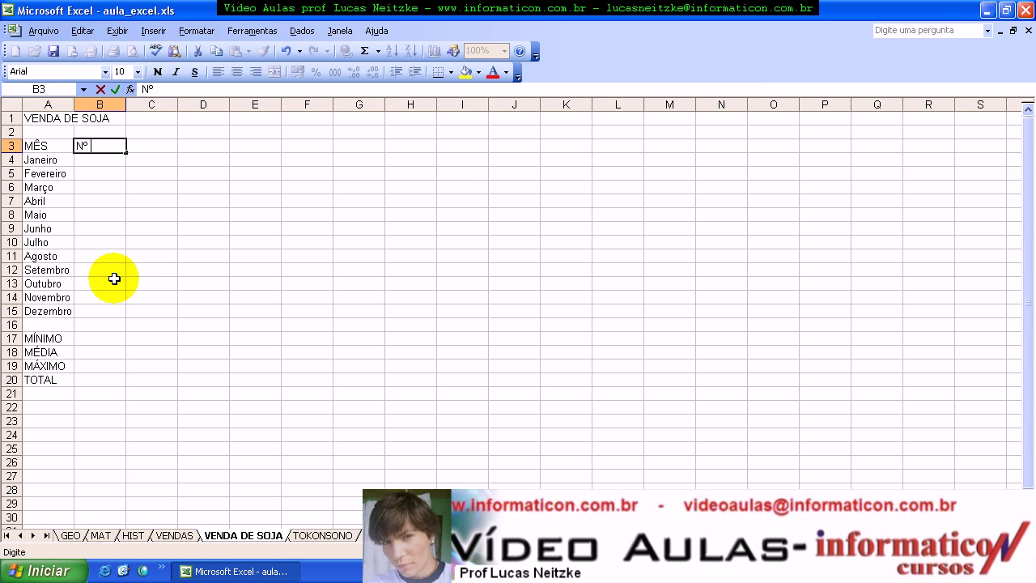
type("SACAS")
key("Tab")
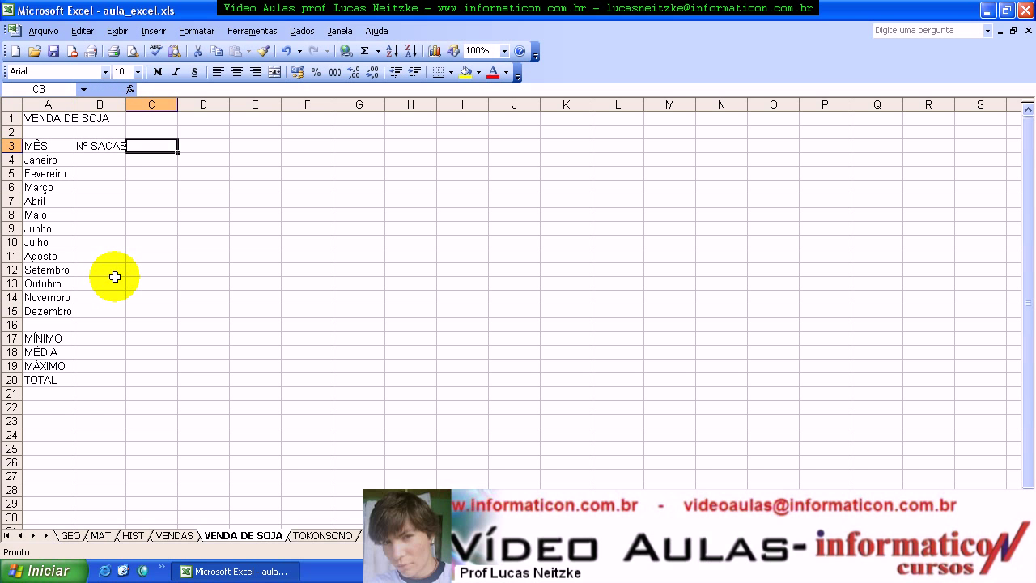
type("PRE")
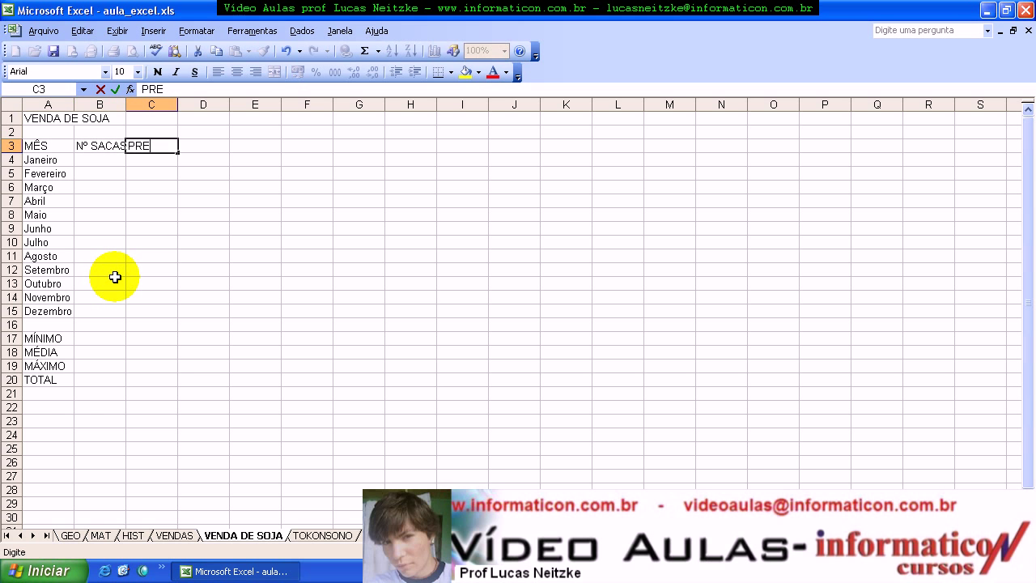
type("ÇO UN.")
key("Tab")
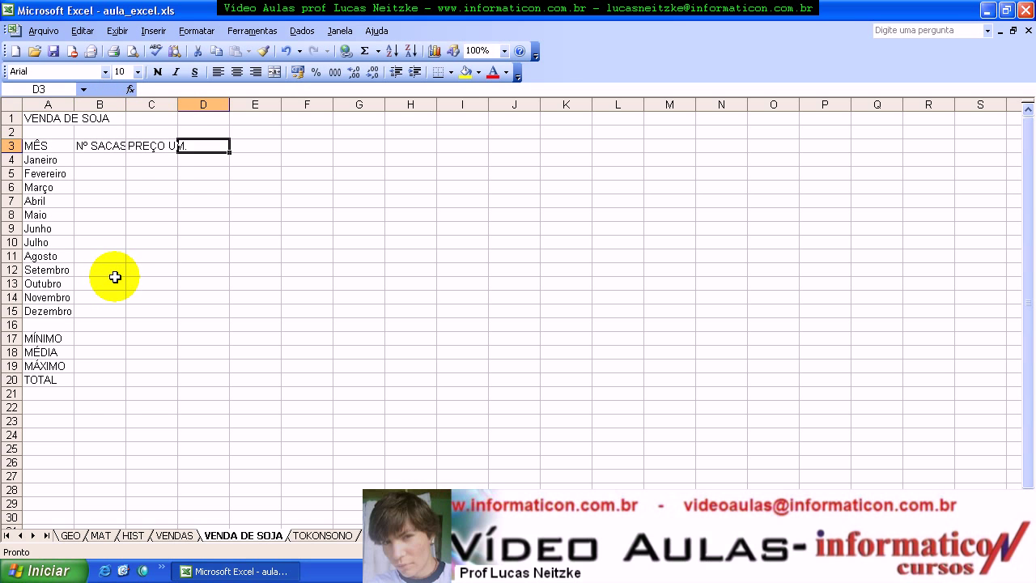
Step: Correct the C3 header's misspelled 'UM.' to 'UN.'
double_click(178, 145)
double_click(180, 145)
left_click(187, 146)
key("BackSpace")
type("N")
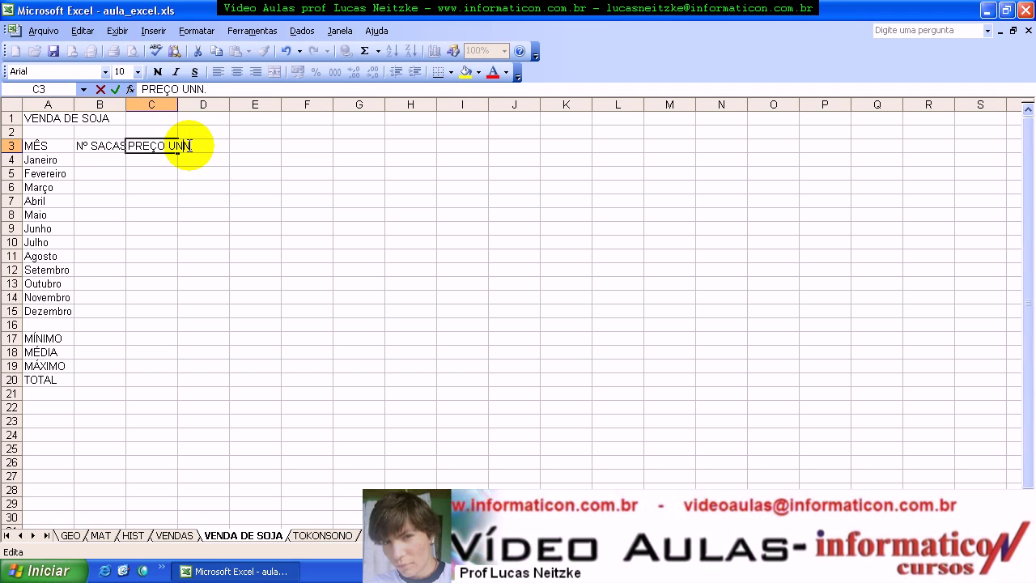
key("Return")
Step: Enter the headers TOTAL, % SACAS and ANÁLISE in D3 through F3
left_click(189, 146)
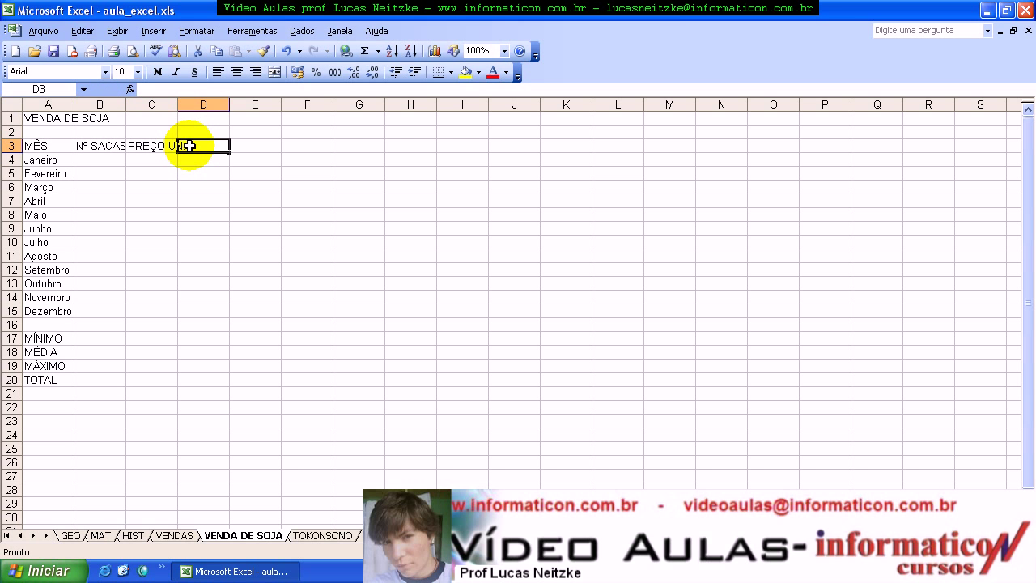
double_click(214, 144)
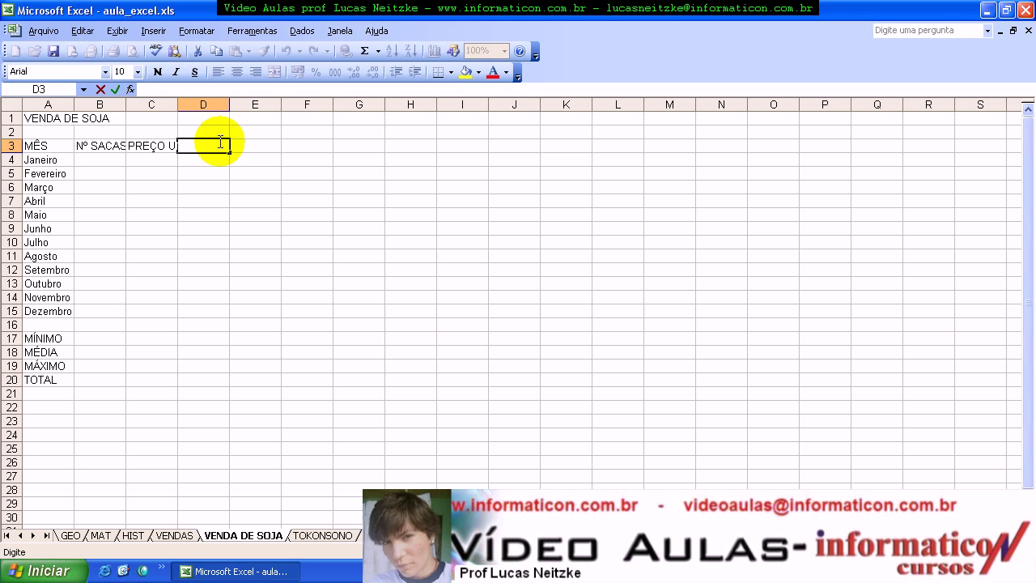
type("TOT")
key("BackSpace")
key("BackSpace")
type("TAL")
key("Tab")
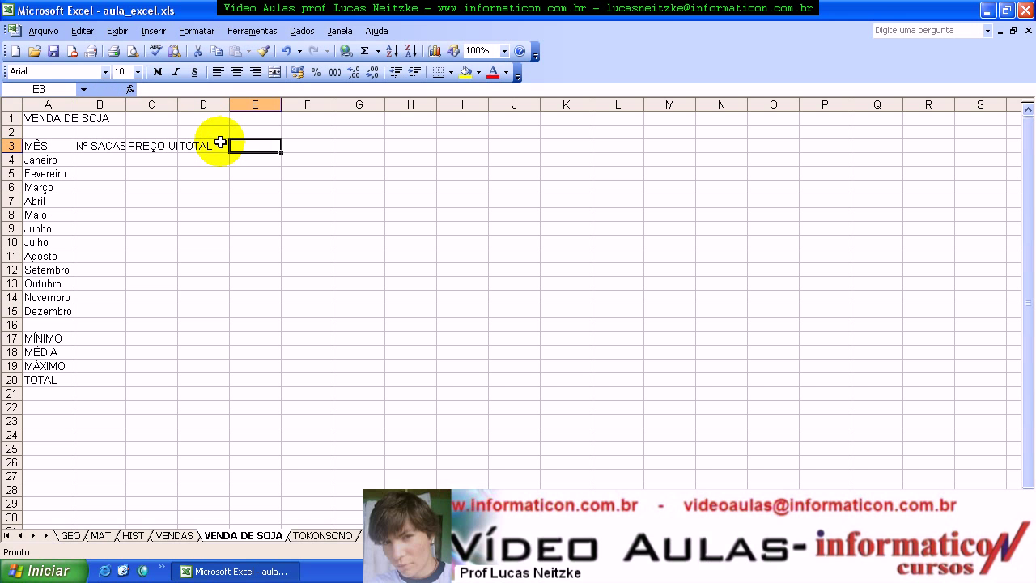
type("%")
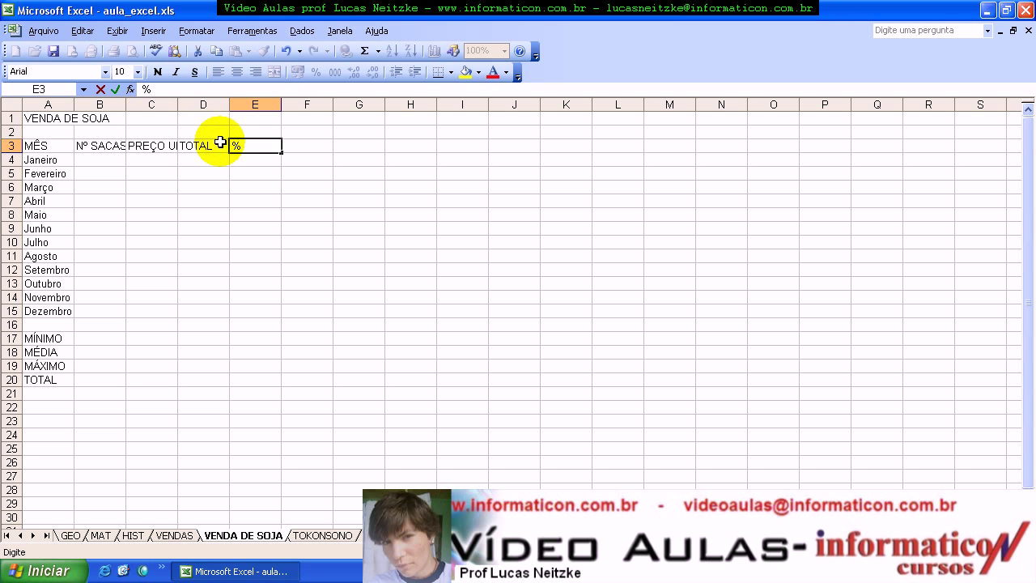
type(" SACAS")
key("Tab")
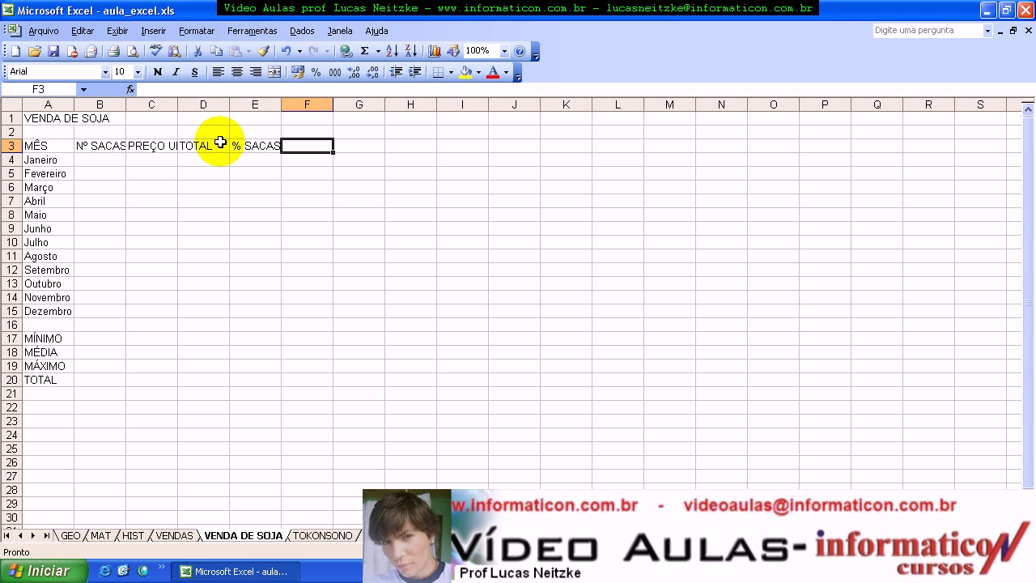
type("ANÁLISE")
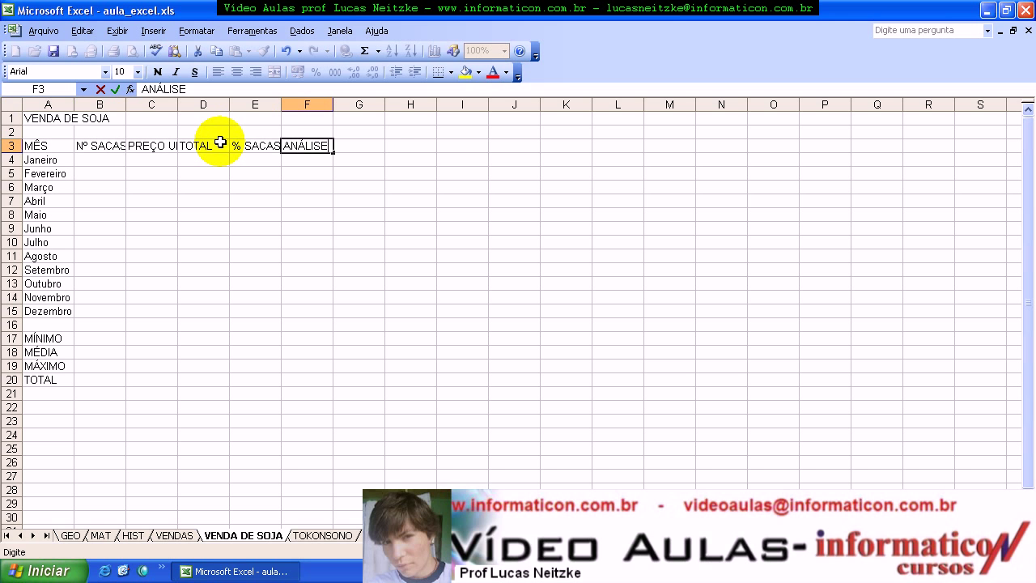
key("Return")
Step: Widen the columns so the row 3 headers fit, returning to B4
key("Home")
key("Right")
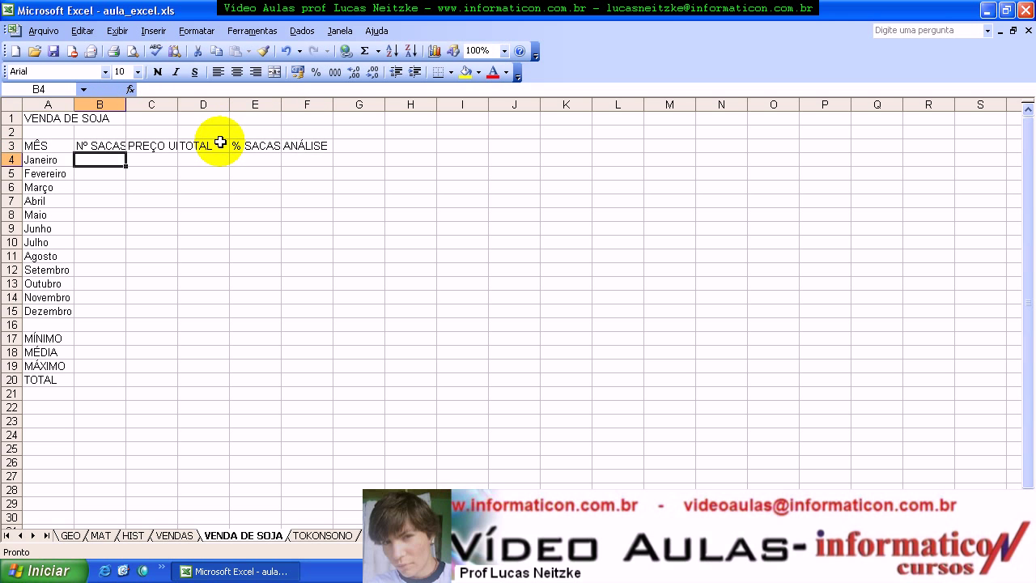
left_click_drag(127, 105, 235, 105)
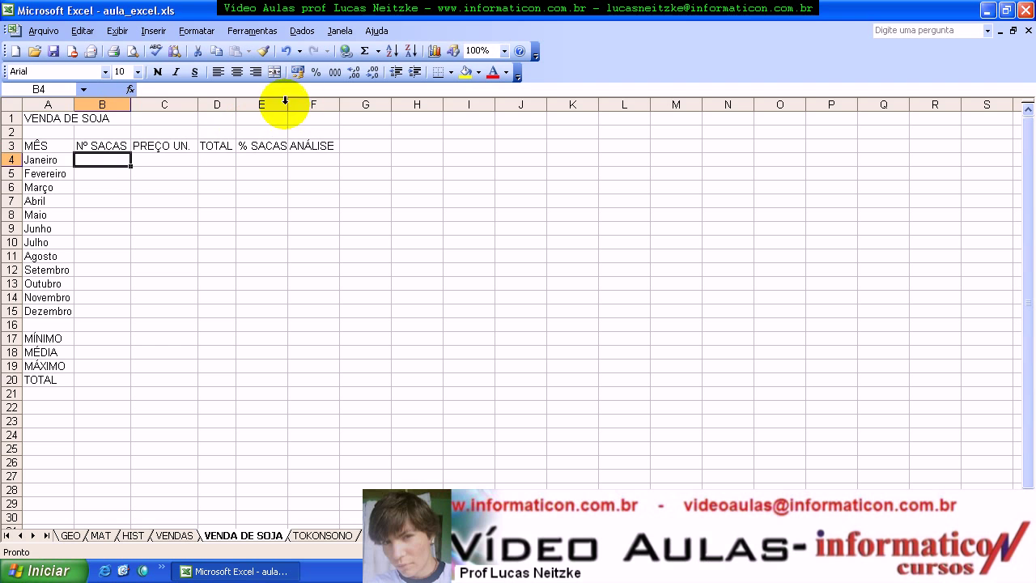
key("Down")
key("Down")
left_click(100, 160)
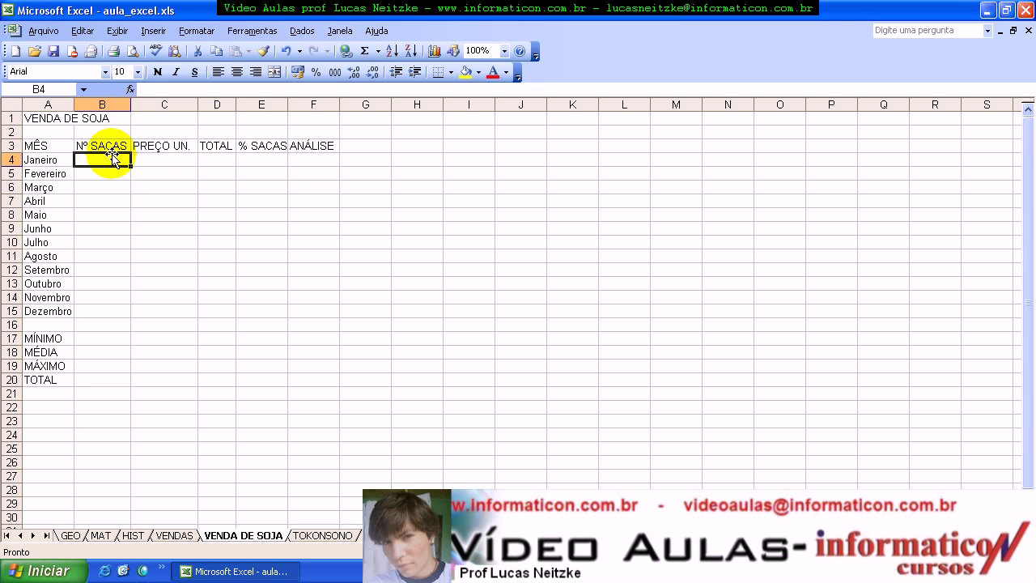
Step: Enter sack counts for Janeiro to Junho: 800, 600, 540, 750, 1100, 1000
type("800")
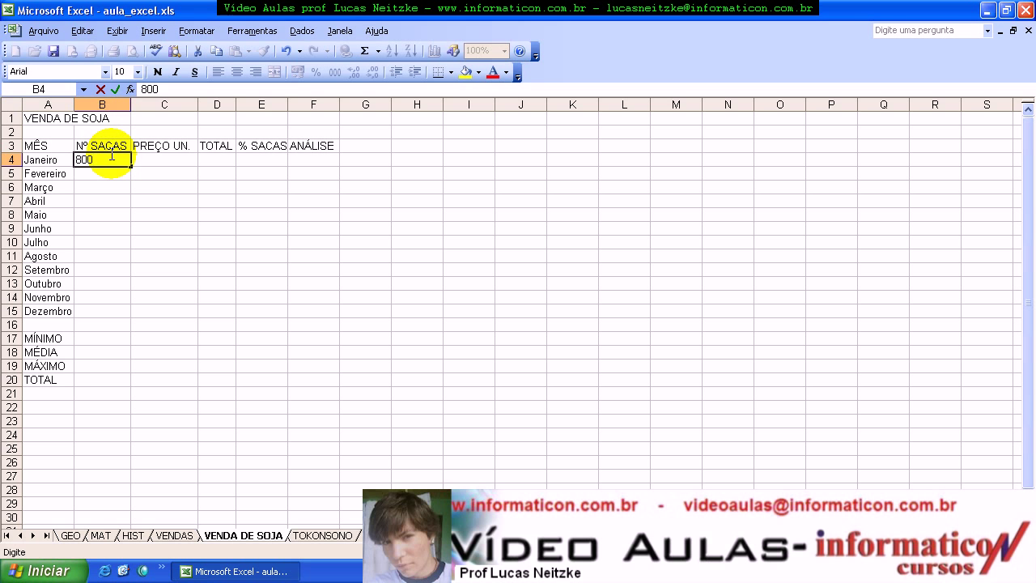
key("Return")
type("600")
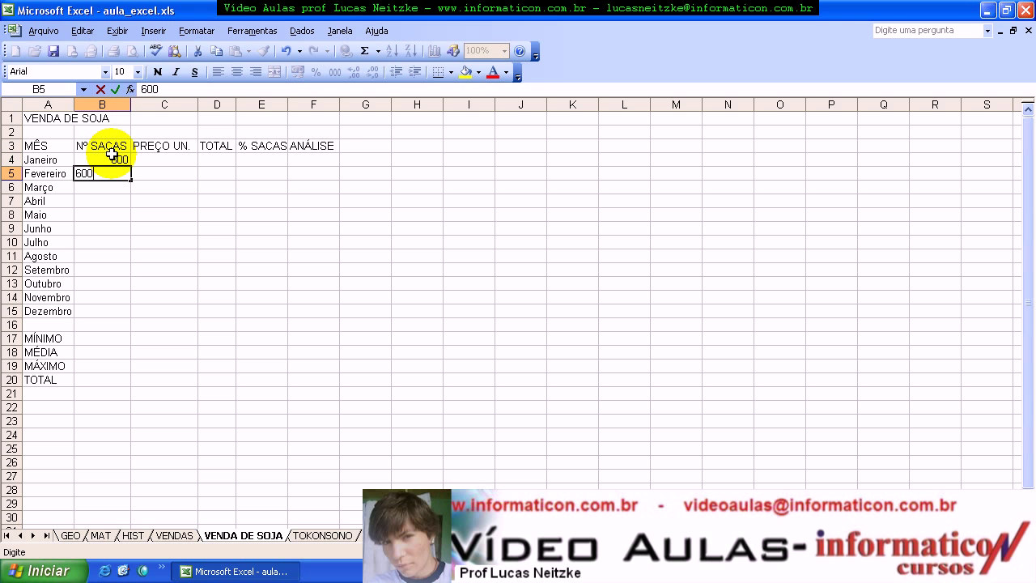
key("Return")
type("540")
key("Return")
type("750")
key("Return")
type("1100")
key("Return")
type("1000")
key("Return")
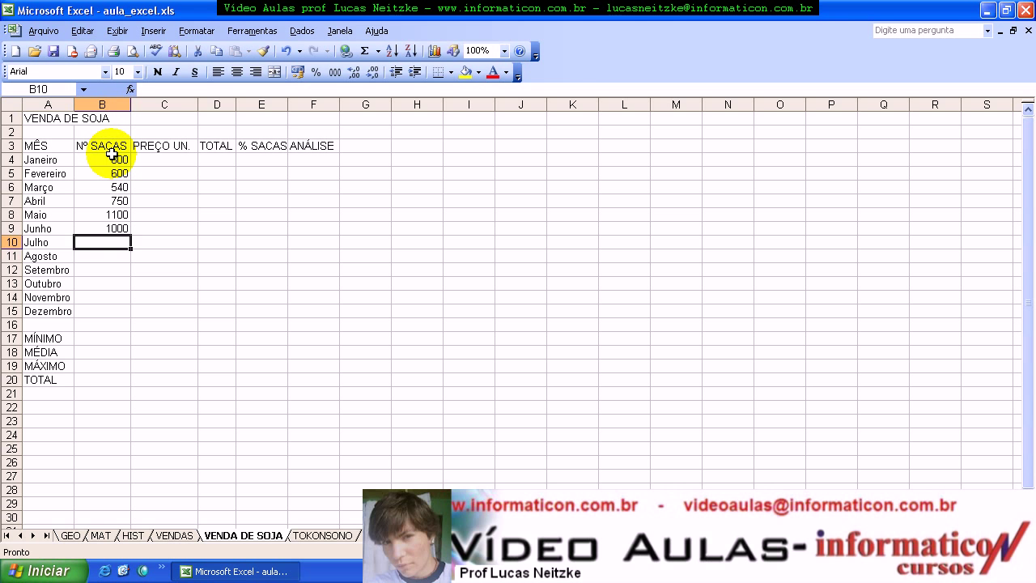
Step: Enter sack counts for Julho to Dezembro: 940, 753, 654, 582, 498, 750
type("940")
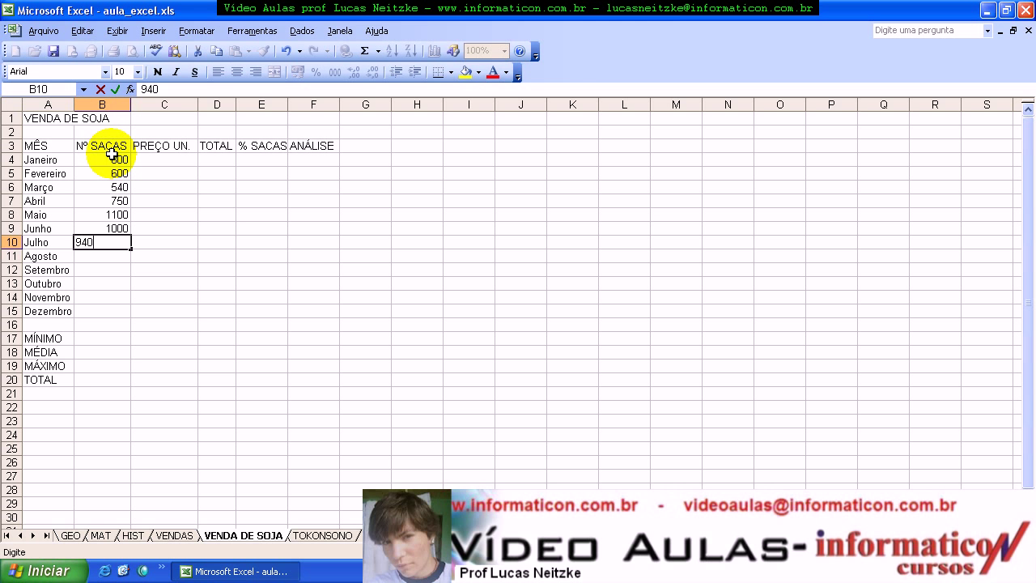
key("Return")
type("753")
key("Return")
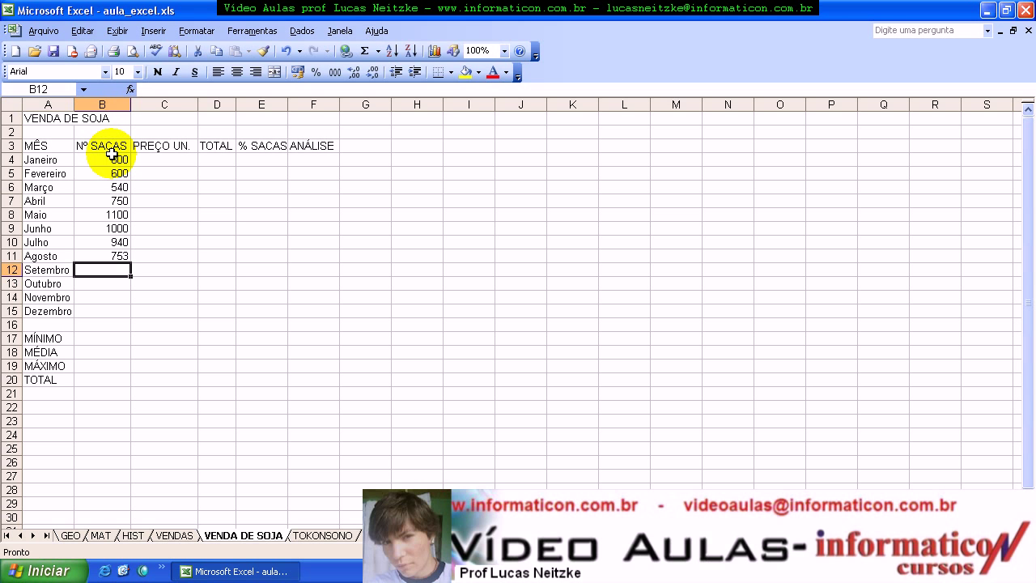
type("654")
key("Return")
type("5")
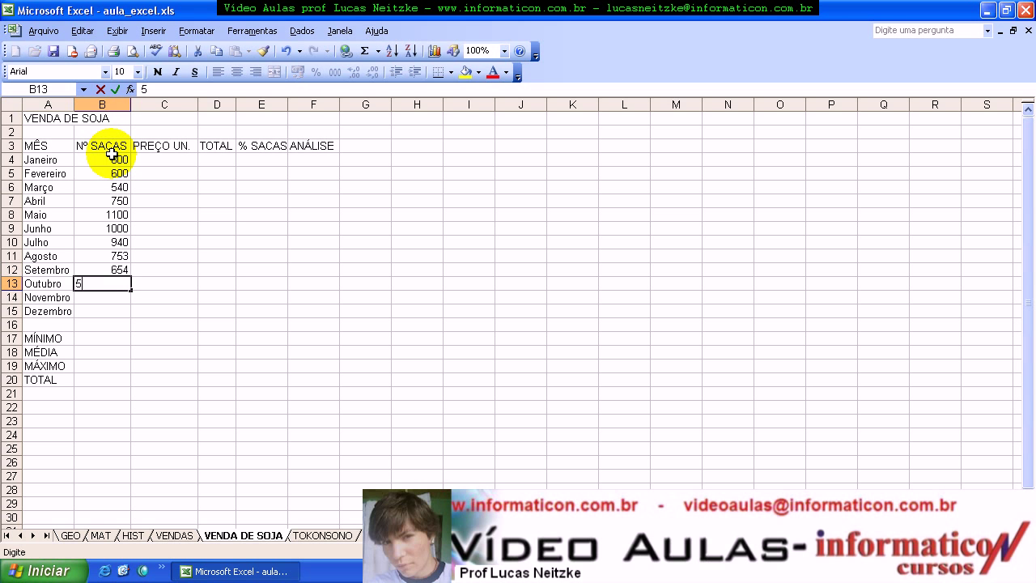
type("8")
key("Return")
type("49")
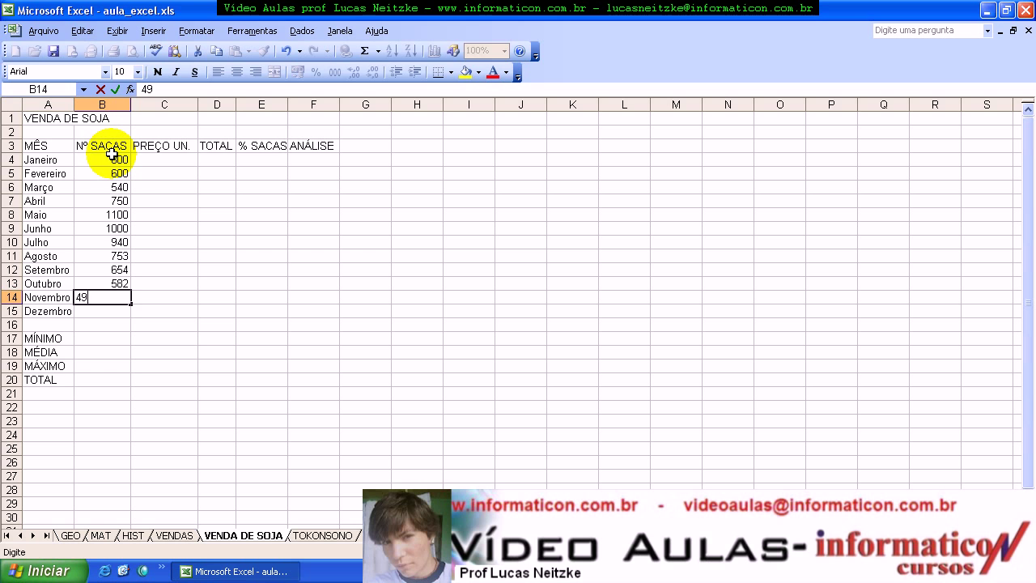
type("8")
key("Return")
type("750")
key("Return")
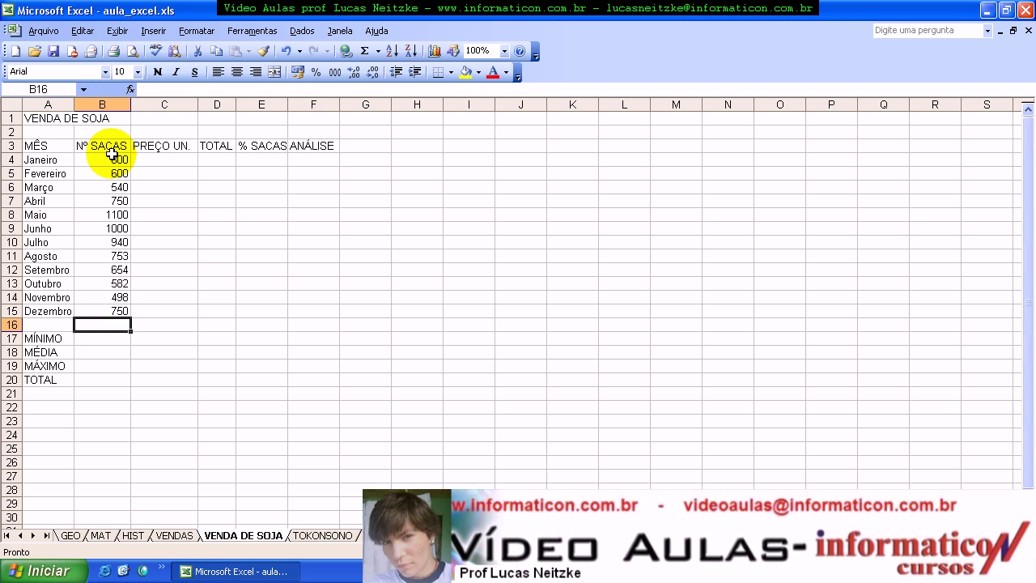
key("Right")
key("Up")
key("Up")
key("Up")
key("Up")
key("Up")
key("Up")
key("Up")
key("Up")
key("Up")
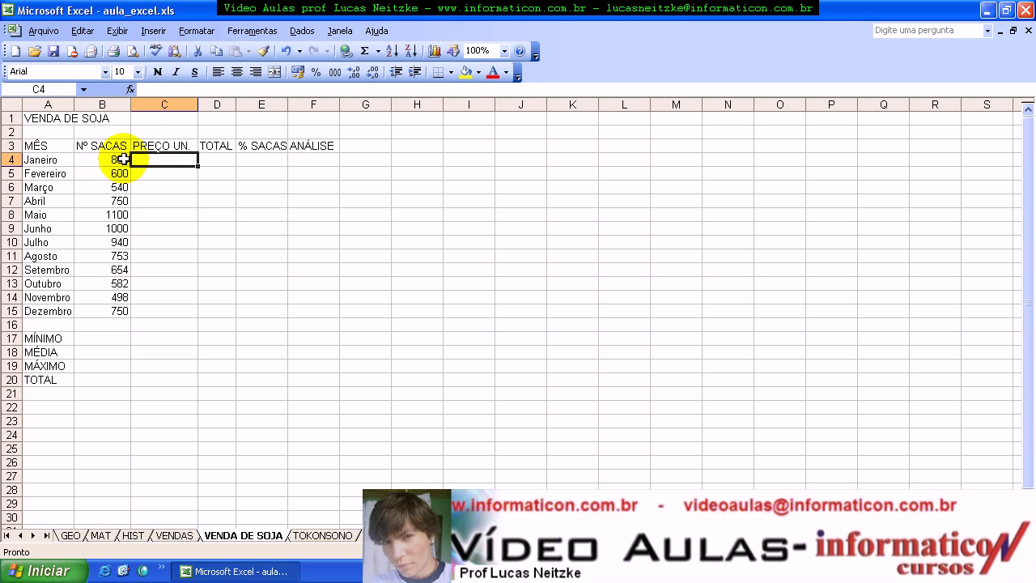
Step: Enter unit prices for Janeiro to Junho: 54,45, 53,75, 53,08, 52,62, 52,12, 52,48
type("54")
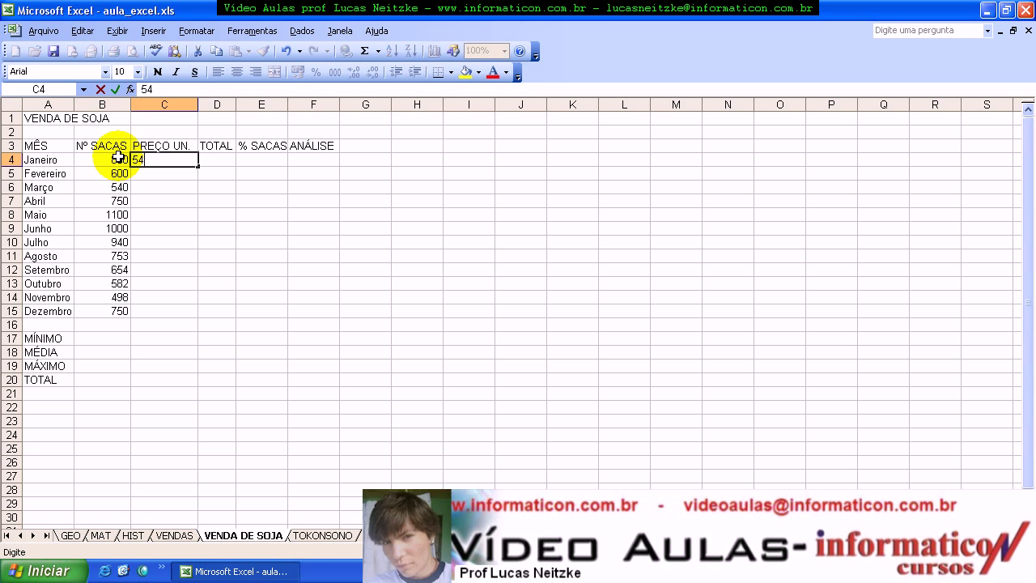
type(",45")
key("Return")
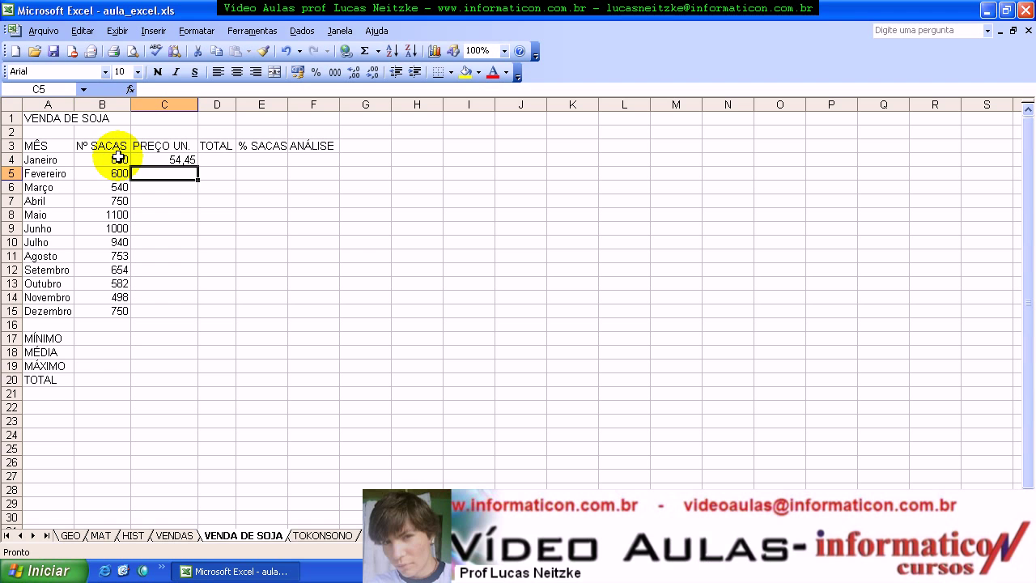
type("53")
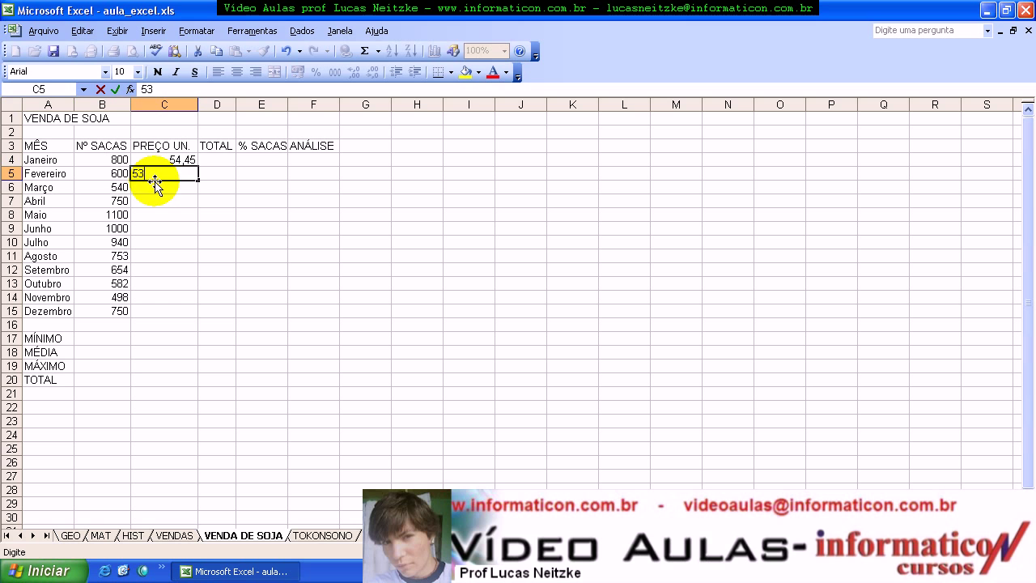
type(",75")
key("Return")
type("53,08")
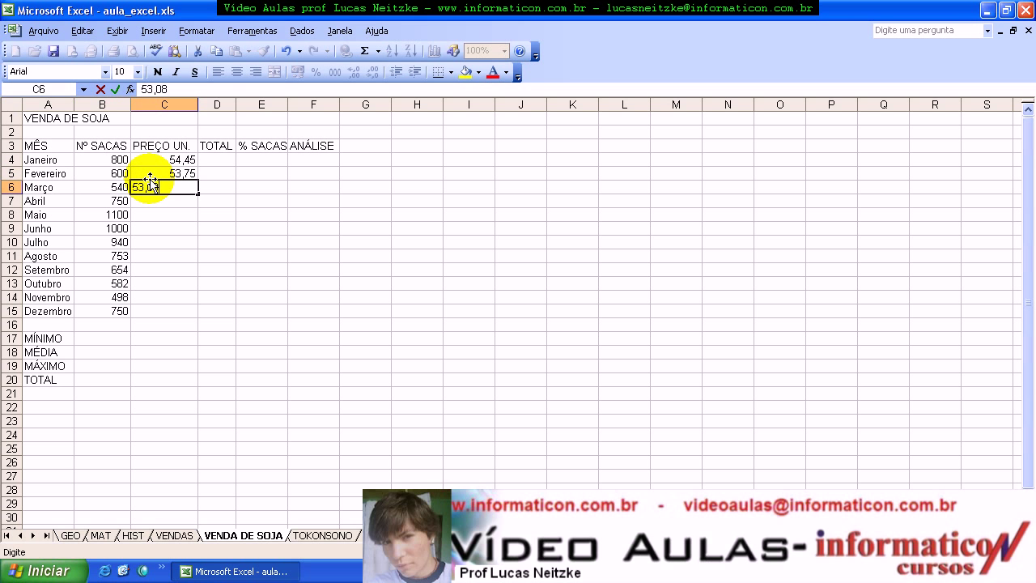
key("Return")
type("52,62")
key("Return")
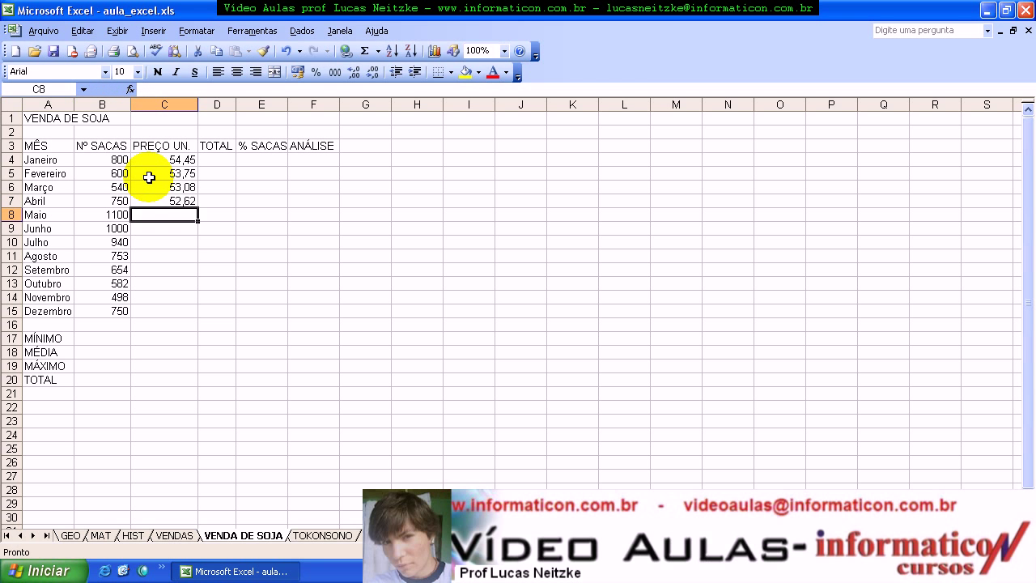
type("52,12")
key("Return")
type("52,48")
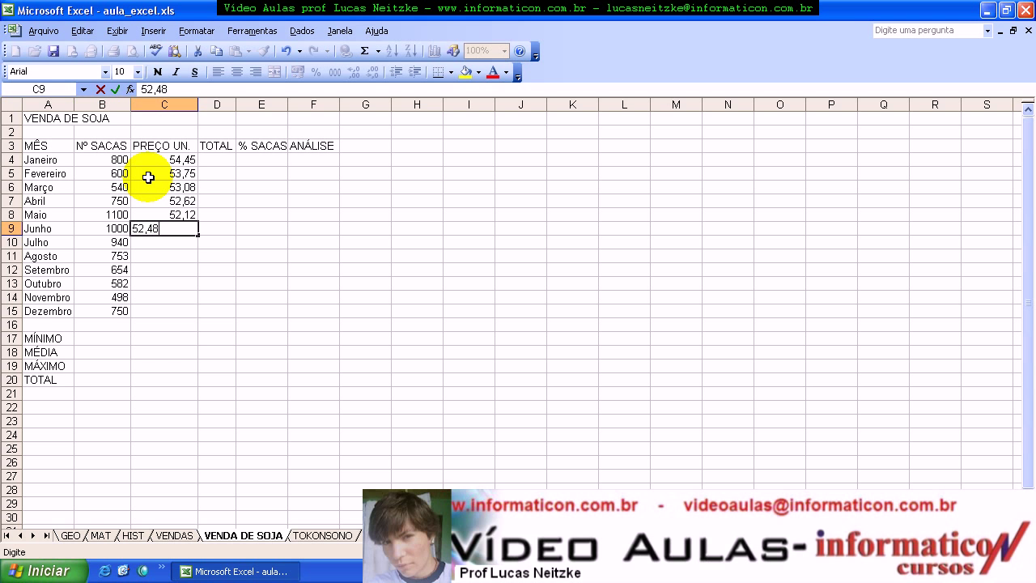
key("Return")
Step: Enter unit prices for Julho to Dezembro: 52,75, 53,00, 53,53, 54,55, 54,37, 54,88
type("52,")
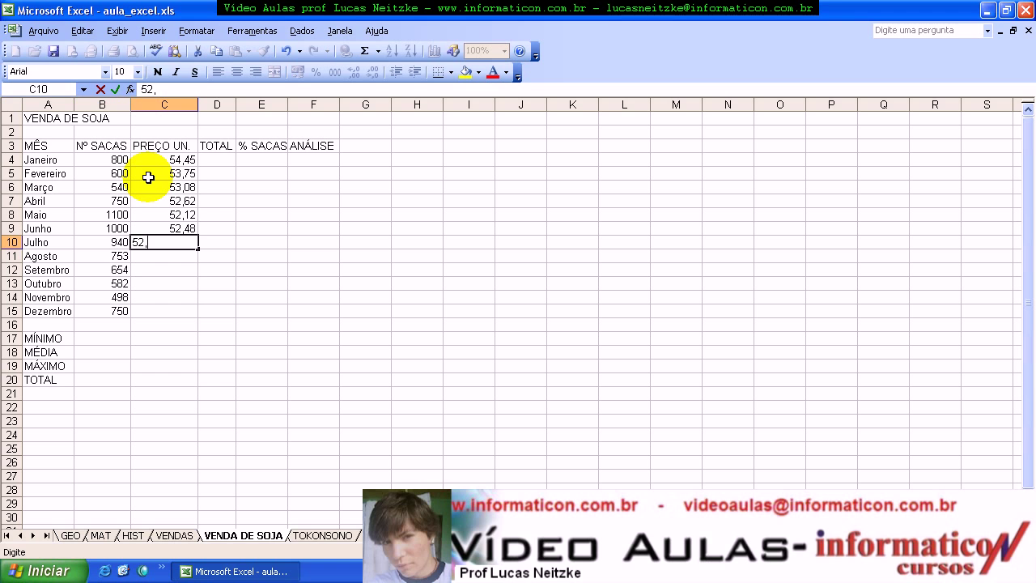
type("75")
key("Return")
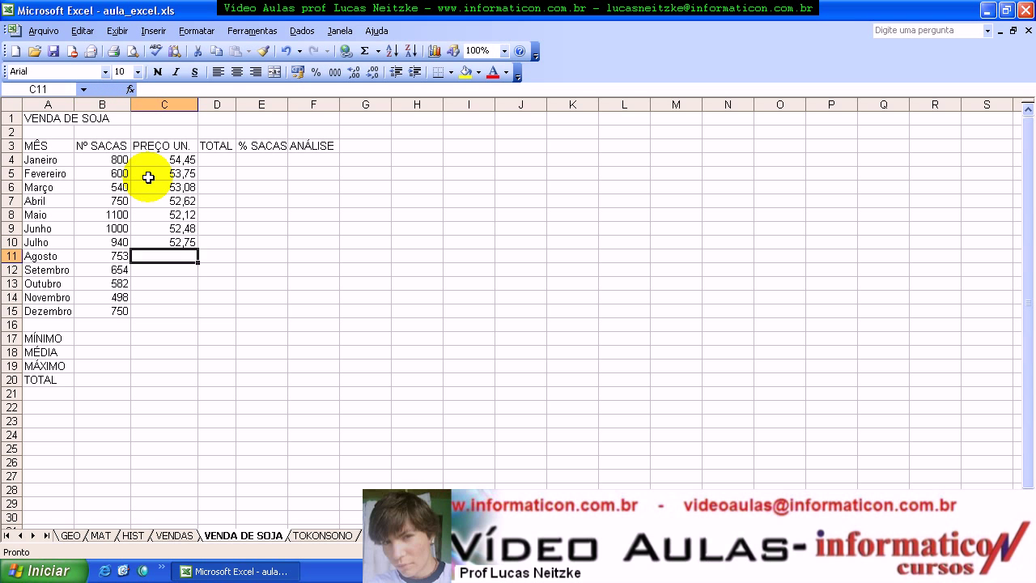
type("53,00")
key("Return")
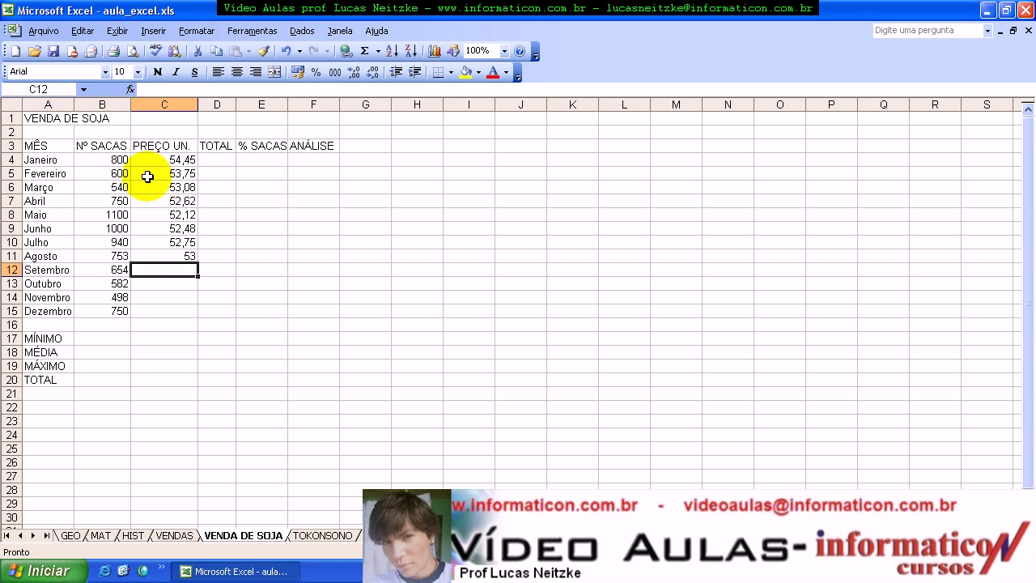
type("53,53")
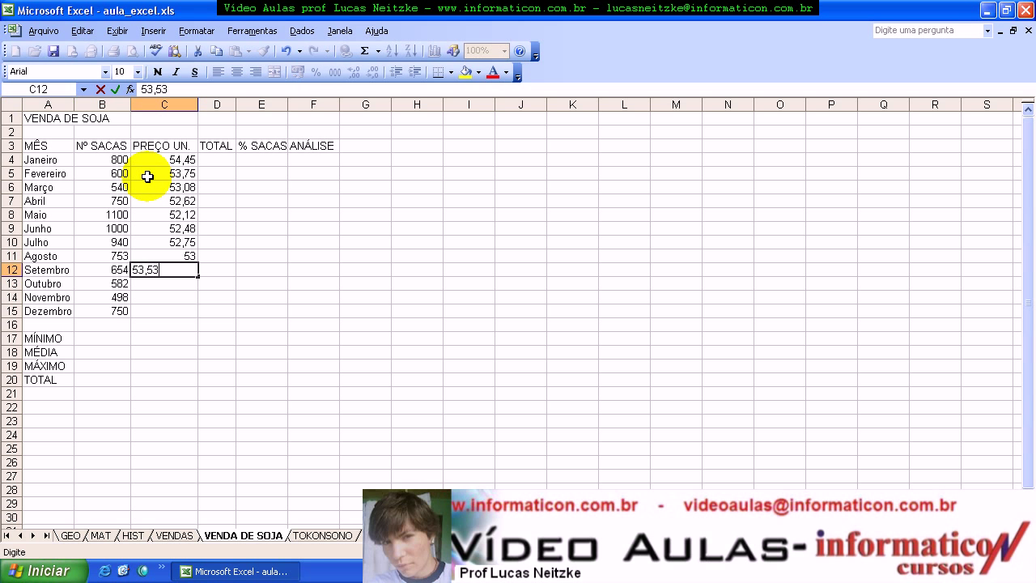
key("Return")
type("54,")
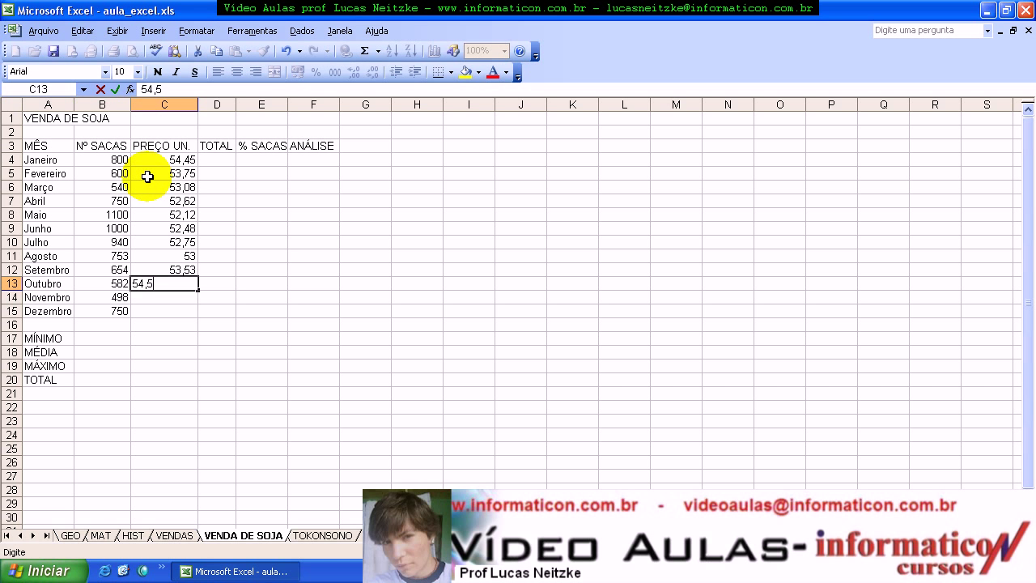
type("5")
key("Return")
type("54,377")
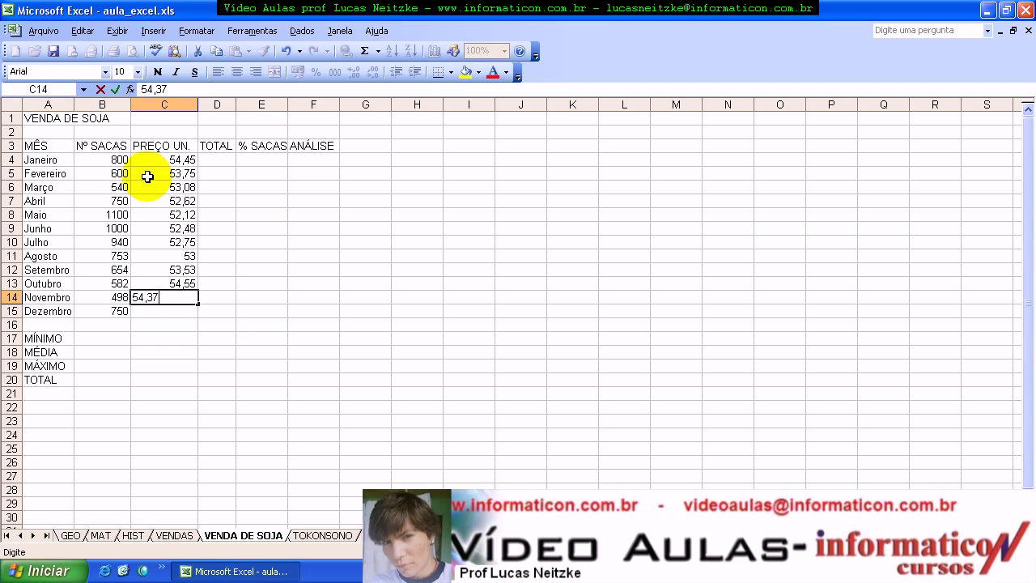
key("Return")
type("54,")
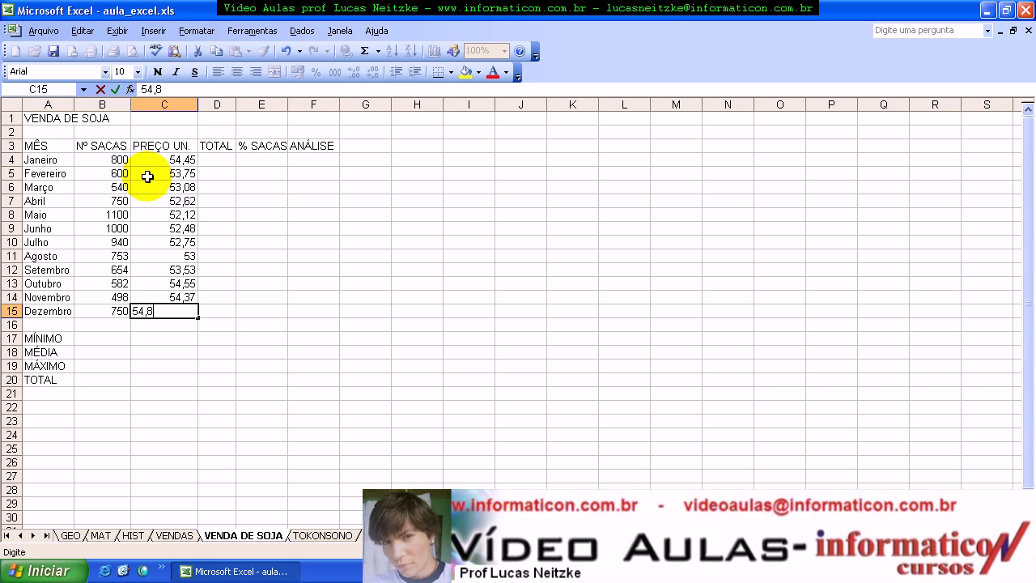
type("8")
key("Return")
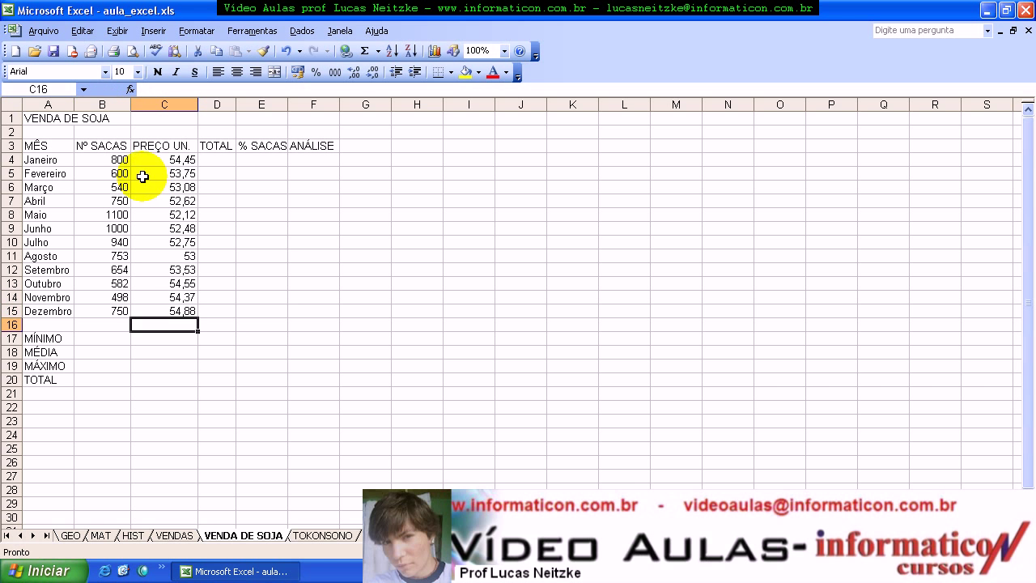
left_click(133, 51)
left_click(393, 130)
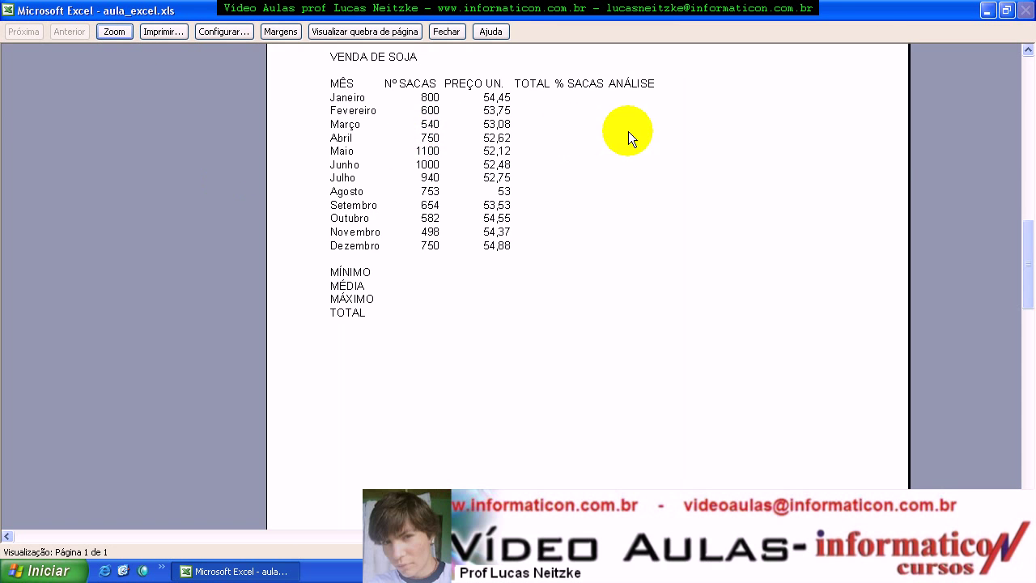
left_click(628, 131)
left_click(614, 124)
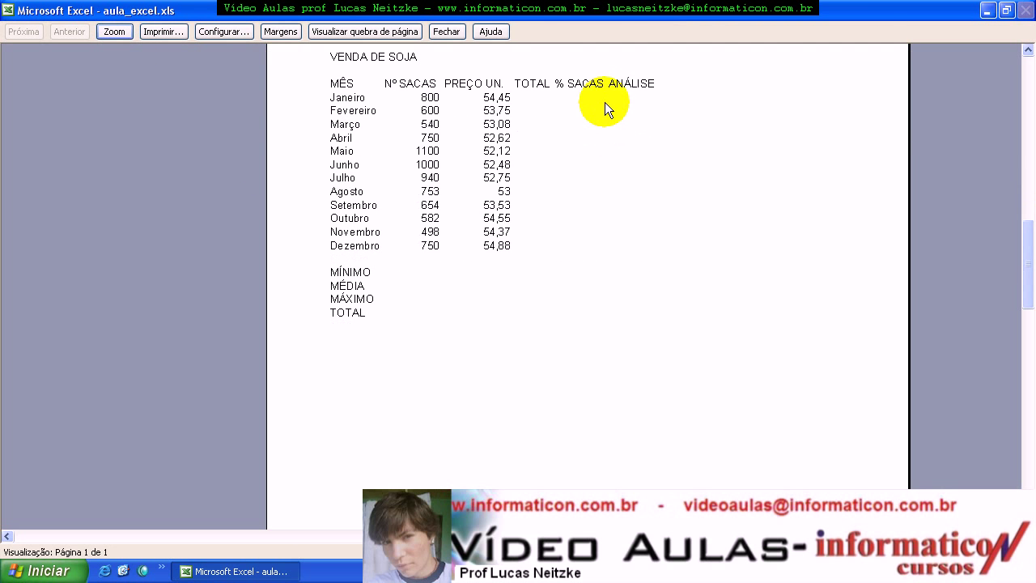
scroll(606, 96, "up", 3)
scroll(604, 92, "down", 3)
scroll(572, 113, "up", 2)
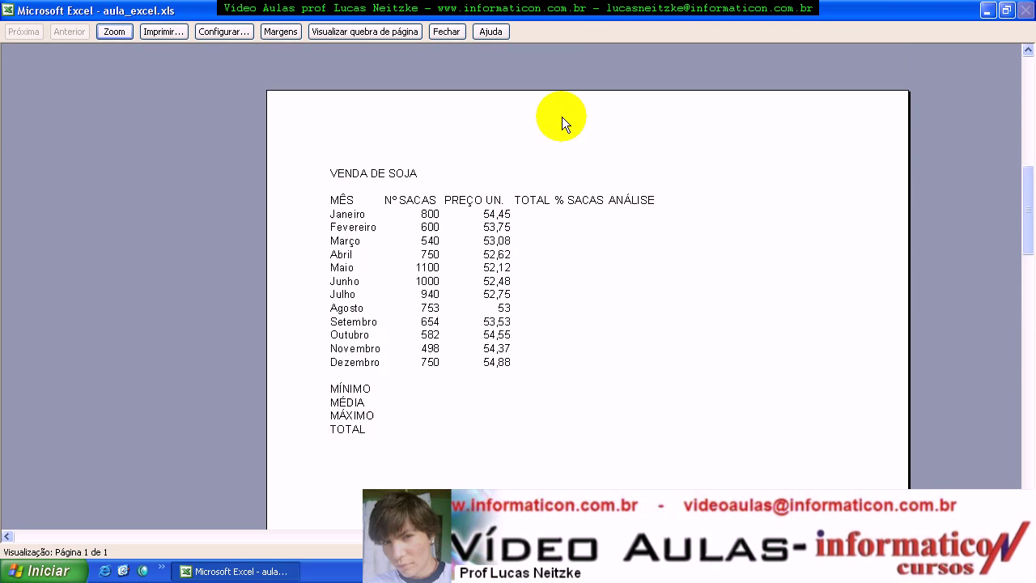
scroll(564, 120, "up", 1)
left_click(452, 35)
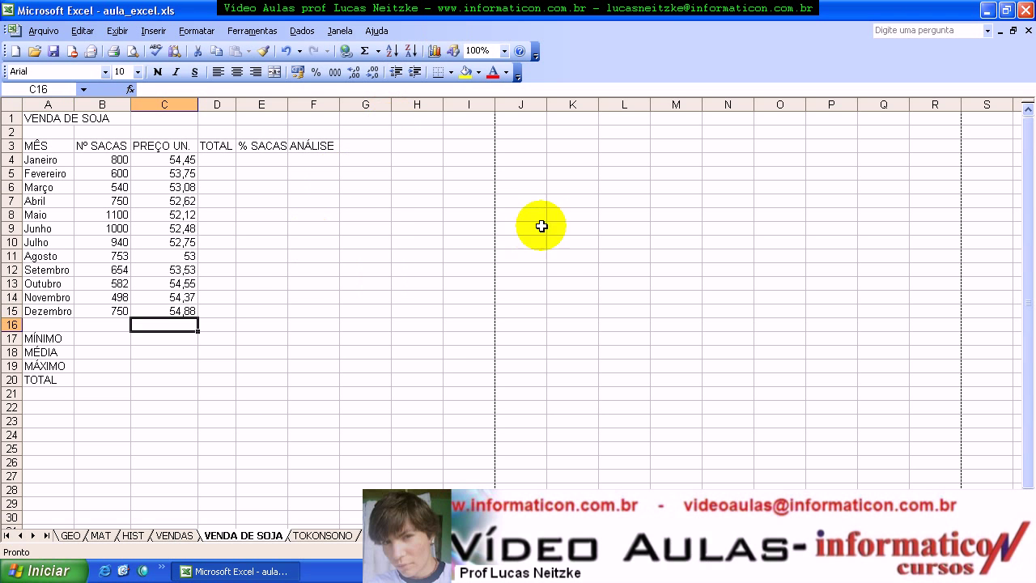
Step: Merge A1:F1 and center the VENDA DE SOJA title, then select the table A3:F15
left_click(62, 132)
left_click_drag(48, 118, 315, 108)
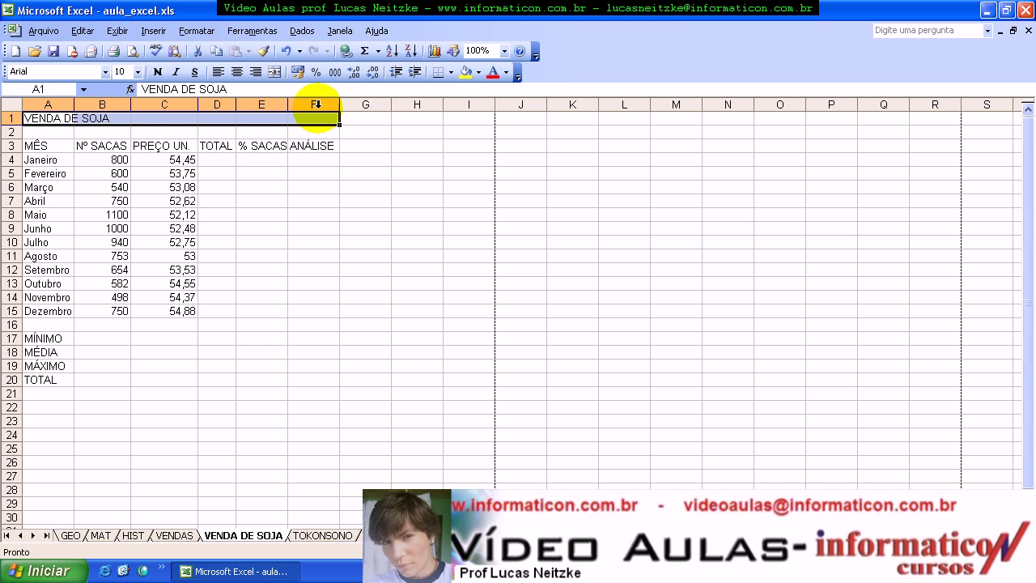
left_click(272, 75)
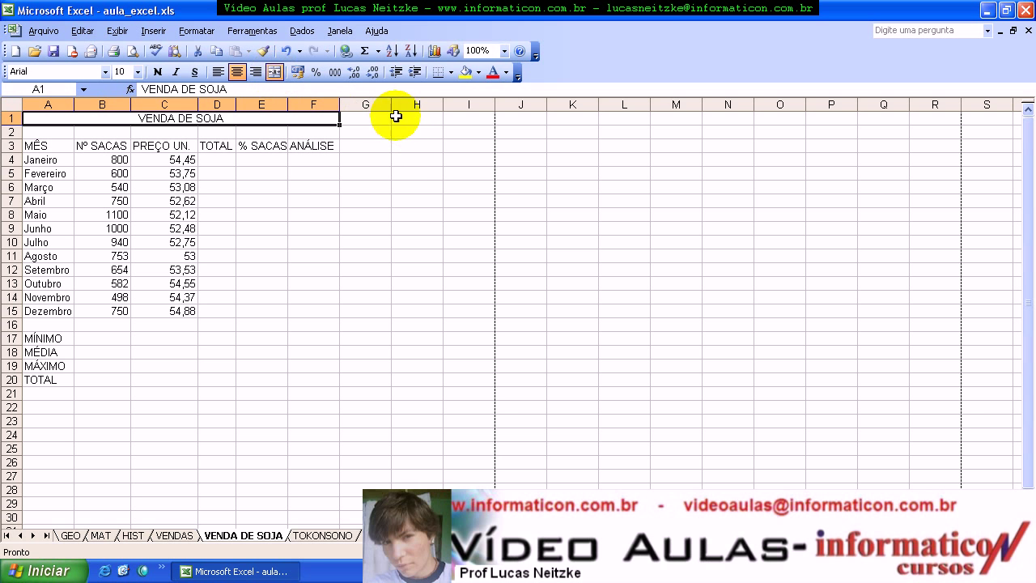
mouse_move(37, 145)
left_mouse_down()
mouse_move(300, 328)
mouse_move(309, 314)
left_mouse_up()
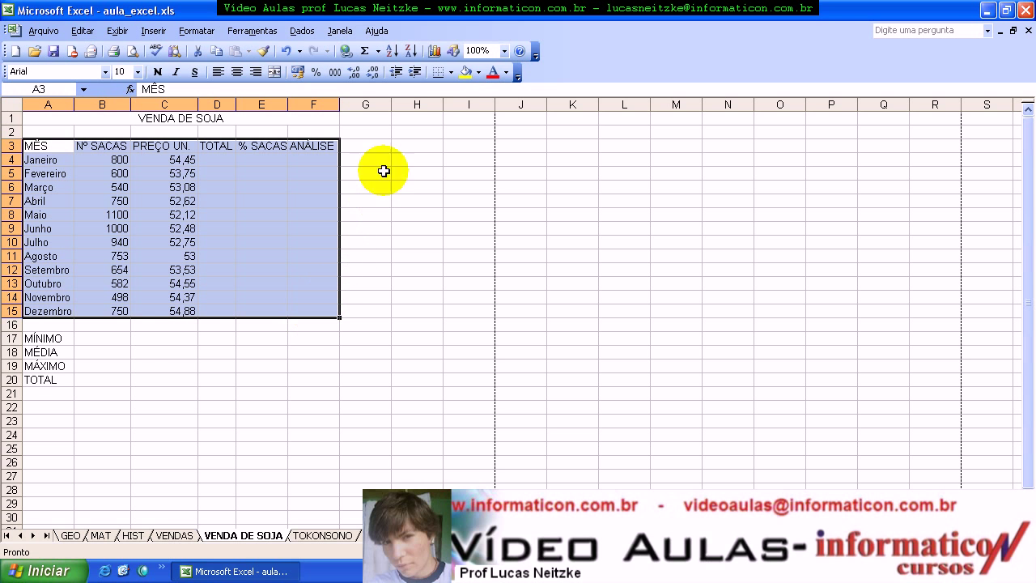
Step: Apply All Borders to A3:F15, then add a thick outline around the table
left_click(452, 73)
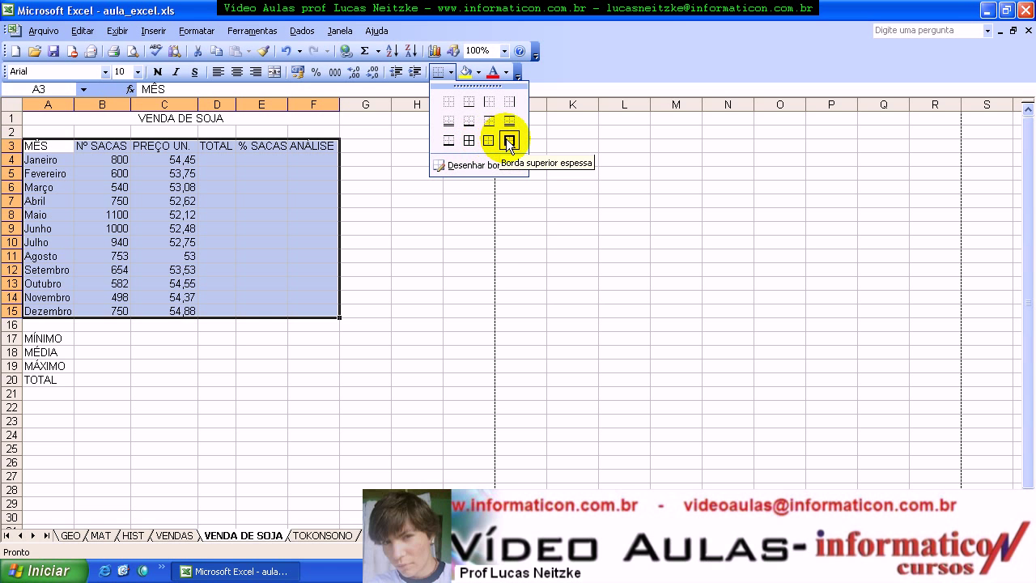
left_click(469, 140)
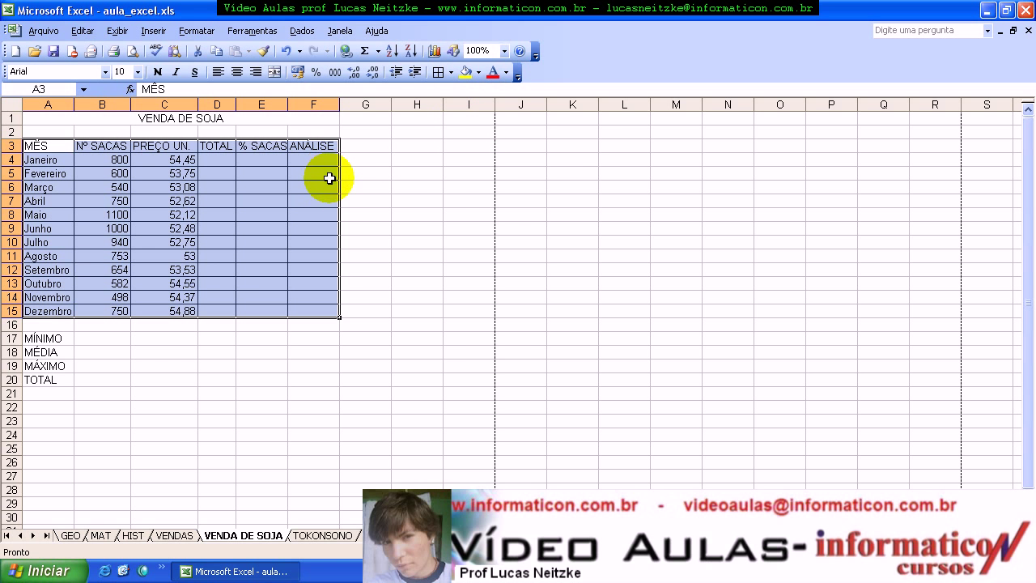
left_click(452, 73)
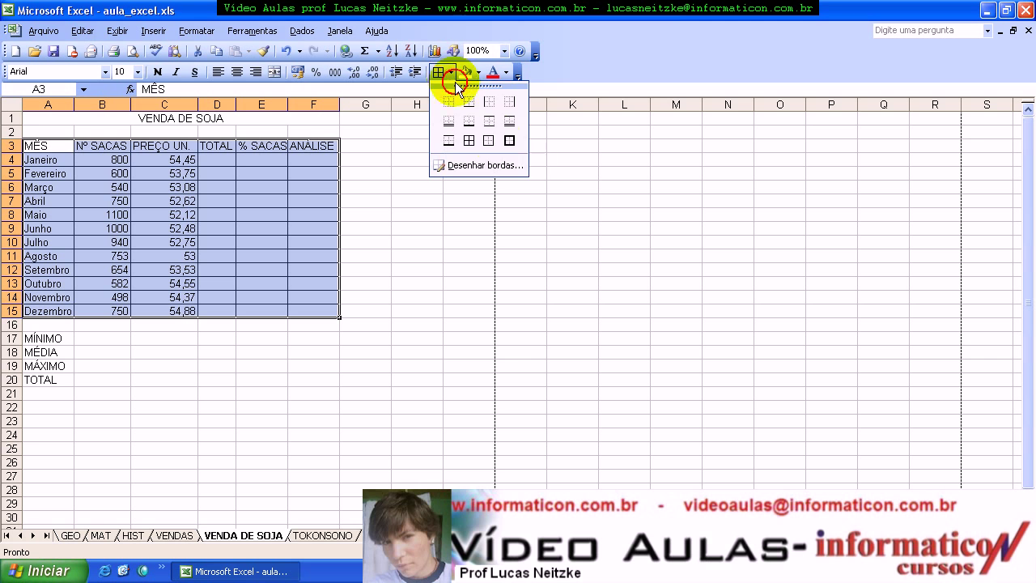
left_click(509, 142)
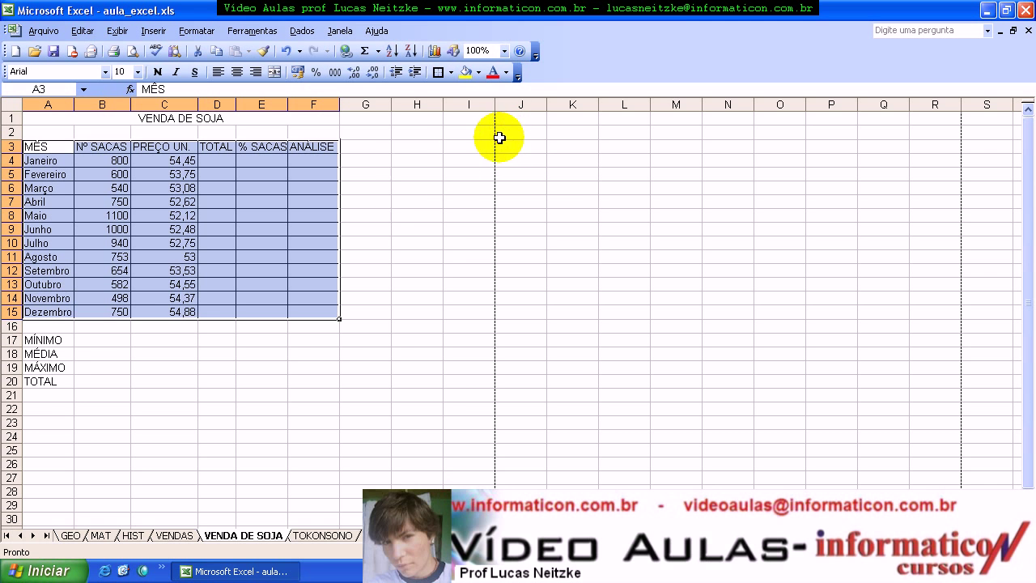
Step: Give every cell of the summary block A17:D20 borders plus a thick outside outline
left_click_drag(44, 339, 200, 377)
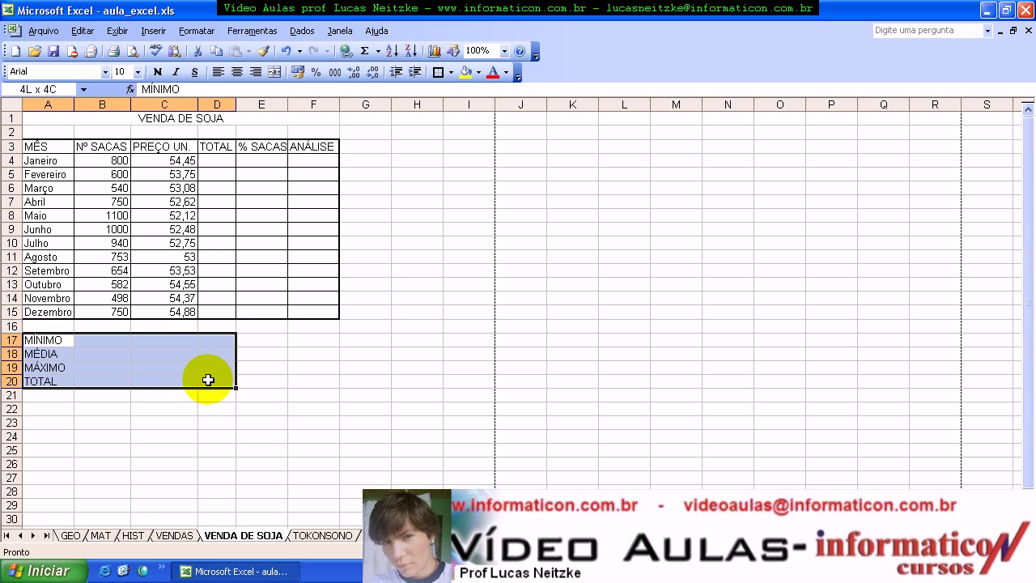
left_click_drag(208, 380, 208, 380)
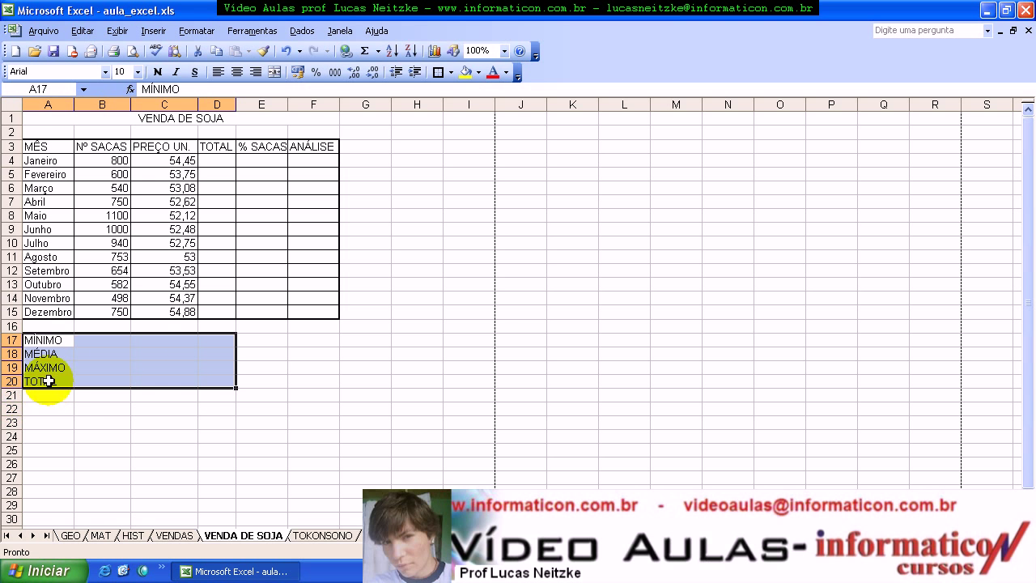
left_click(451, 73)
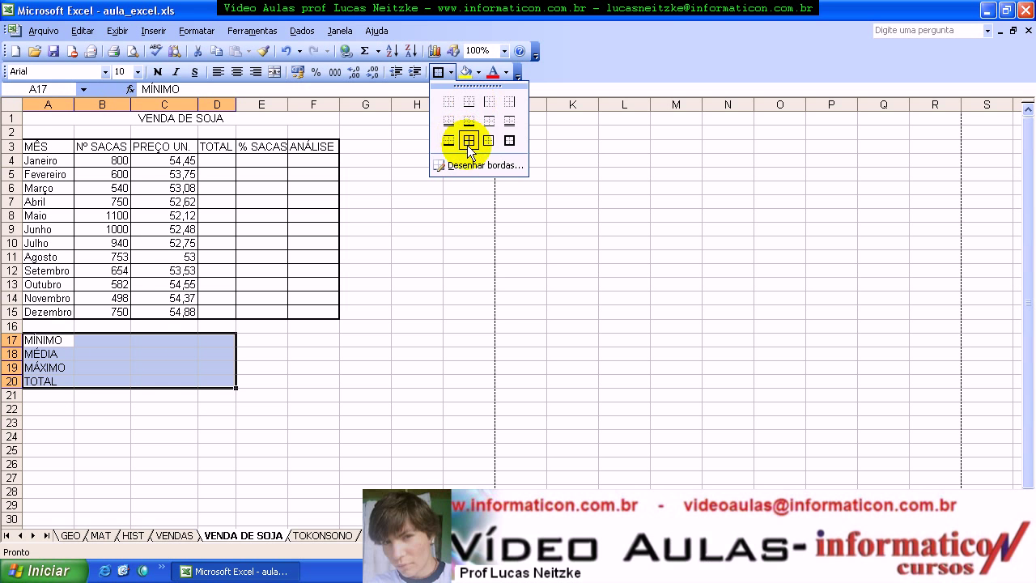
left_click(470, 144)
left_click(451, 73)
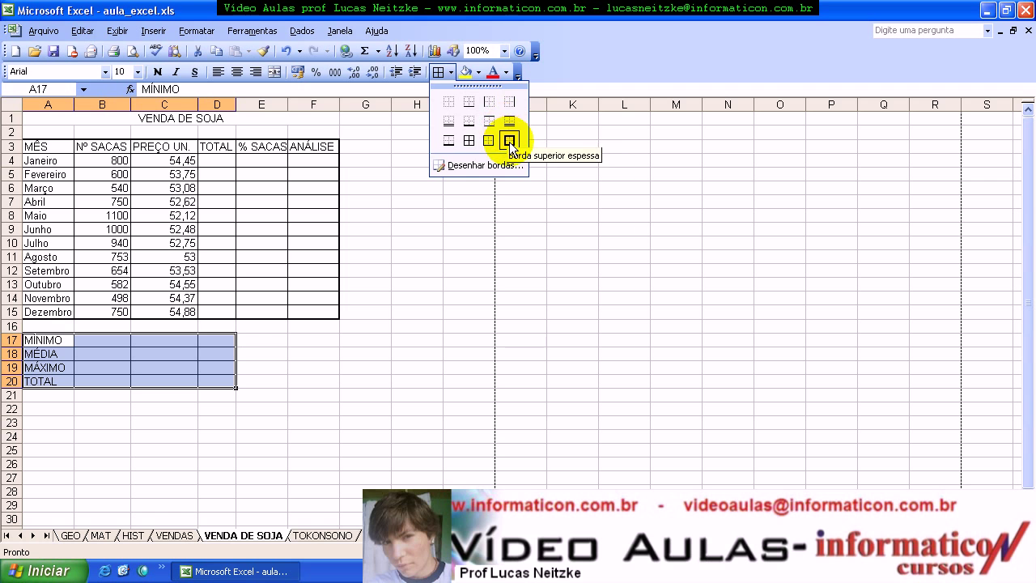
left_click(509, 141)
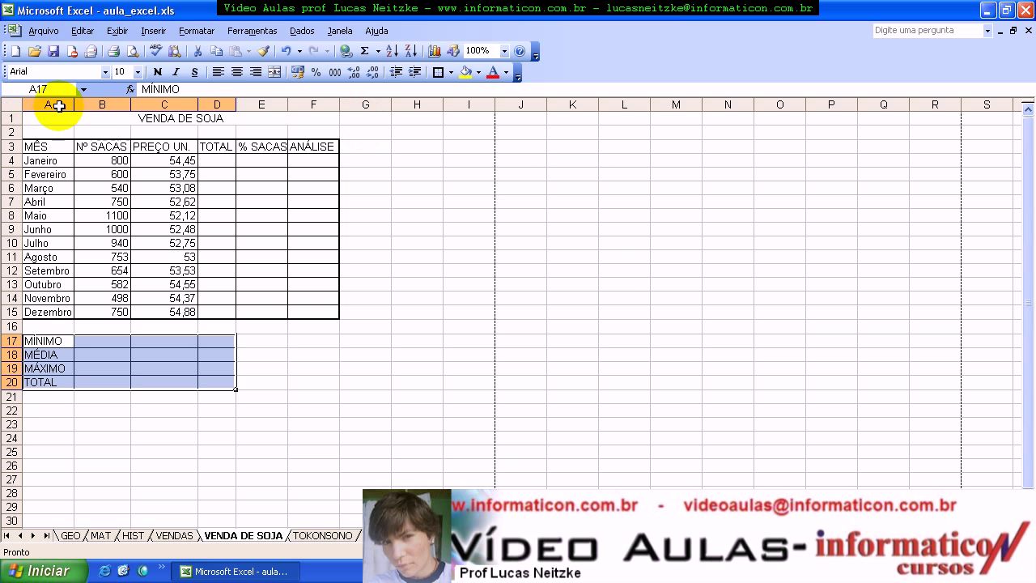
Step: Put a box border around the merged VENDA DE SOJA title A1:F1
left_click(123, 131)
left_click_drag(40, 118, 324, 118)
left_click(275, 71)
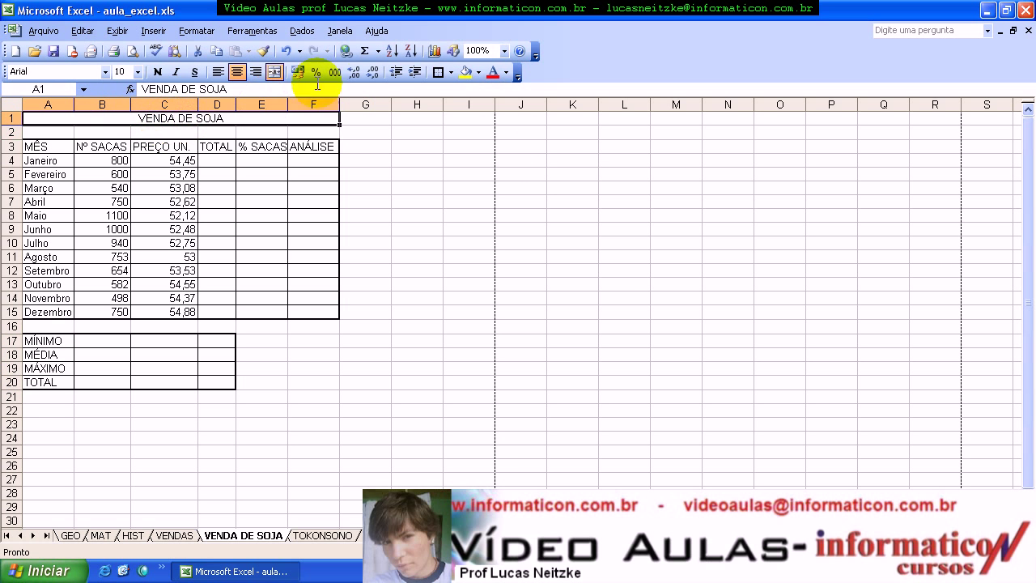
left_click(437, 71)
left_click(258, 243)
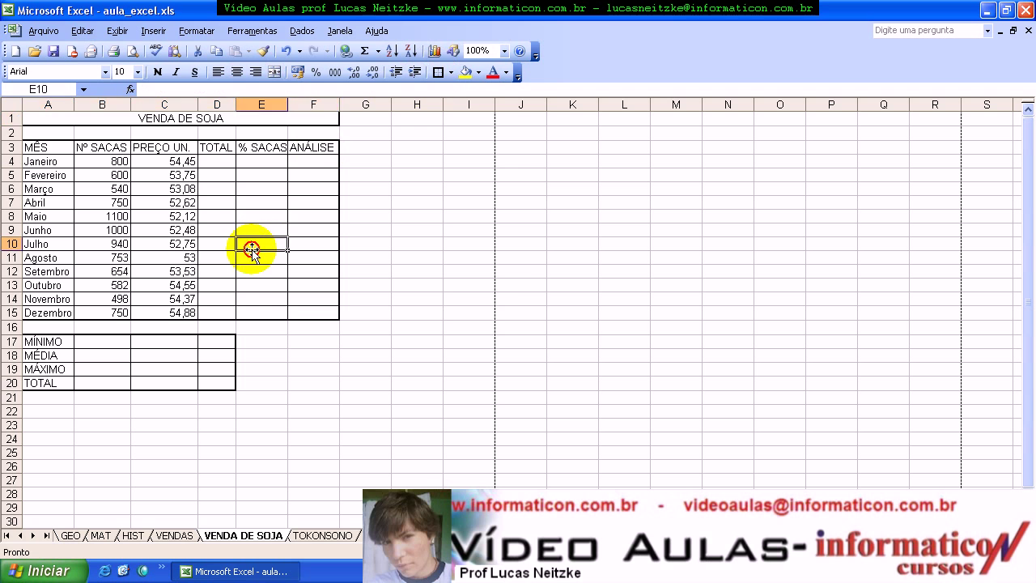
Step: Format the PREÇO UN. prices in C4:C15 as R$ currency
left_click(500, 312)
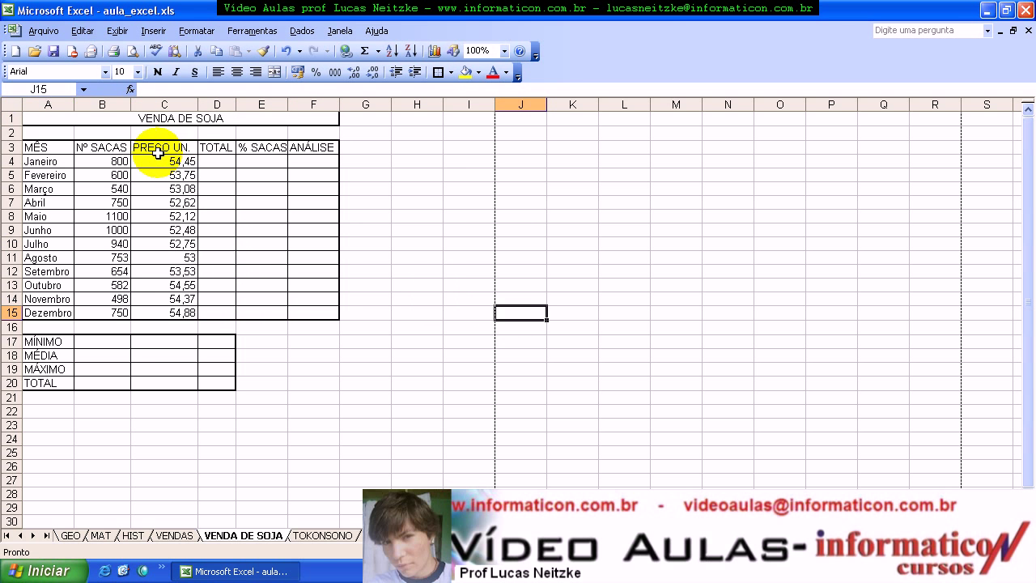
left_click_drag(159, 162, 174, 308)
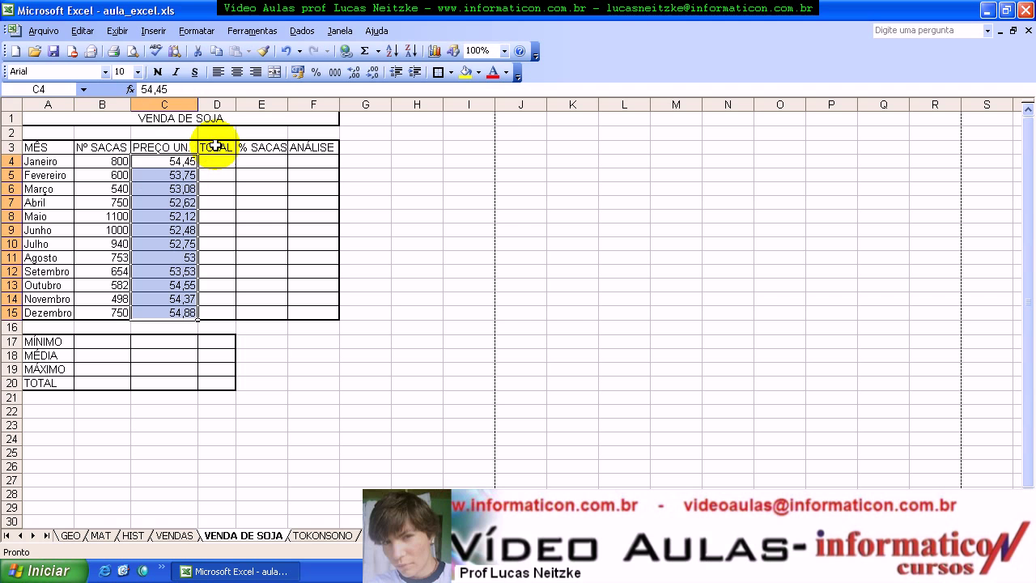
left_click(294, 62)
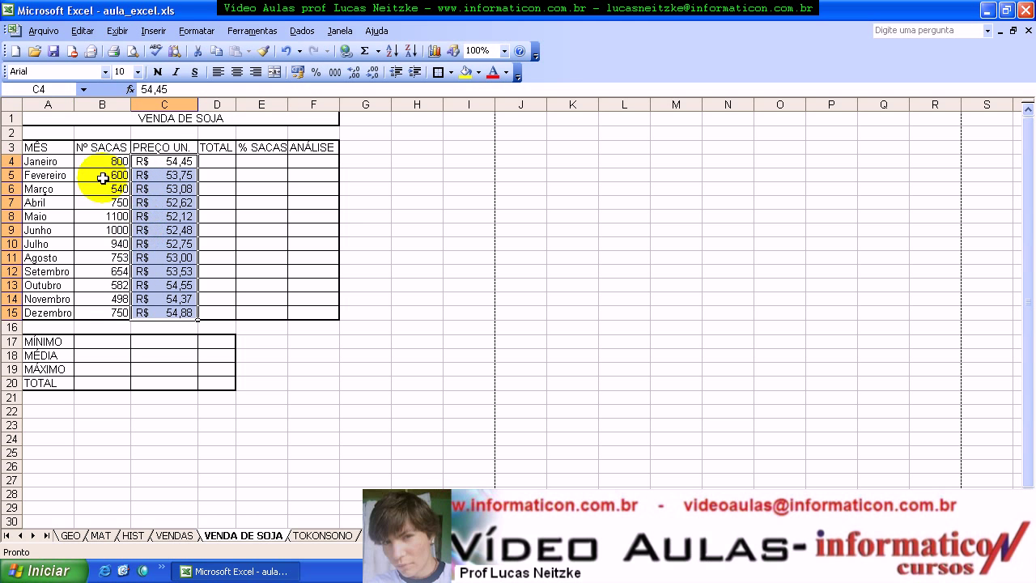
Step: Show the Nº SACAS quantities in B4:B15 with thousands separators and zero decimals
left_click_drag(103, 161, 103, 313)
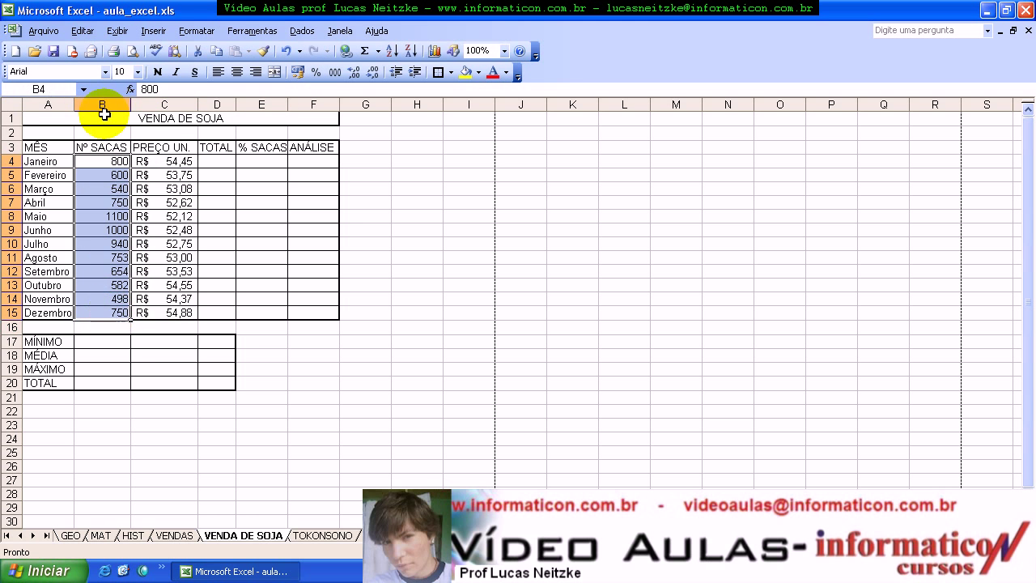
left_click(335, 71)
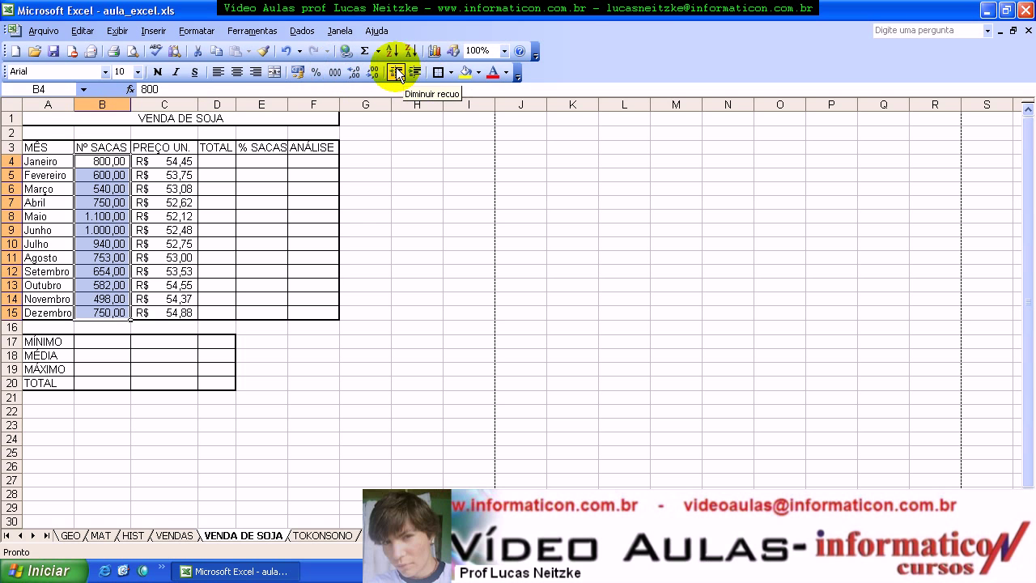
left_click(372, 73)
left_click(373, 73)
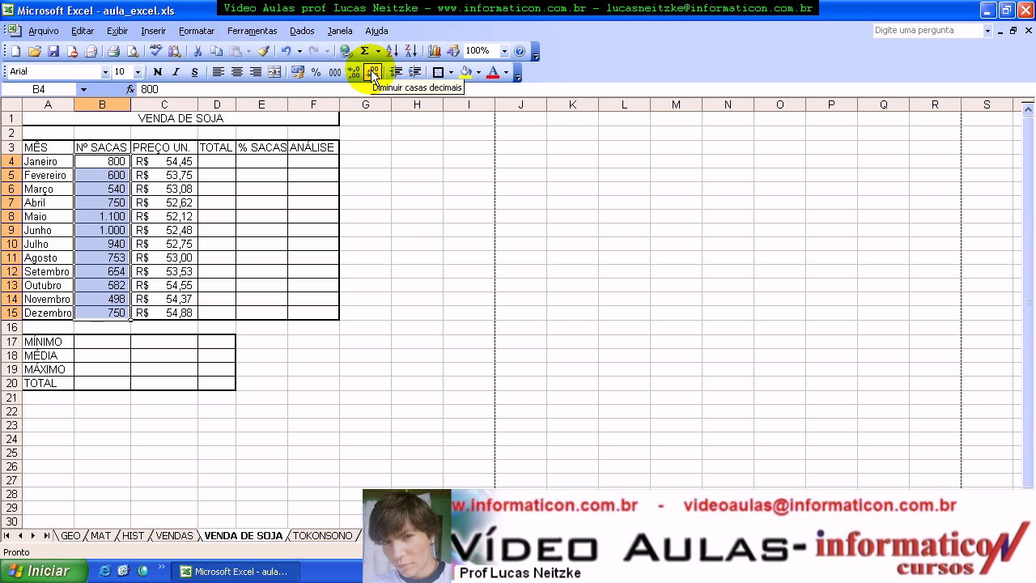
left_click(398, 218)
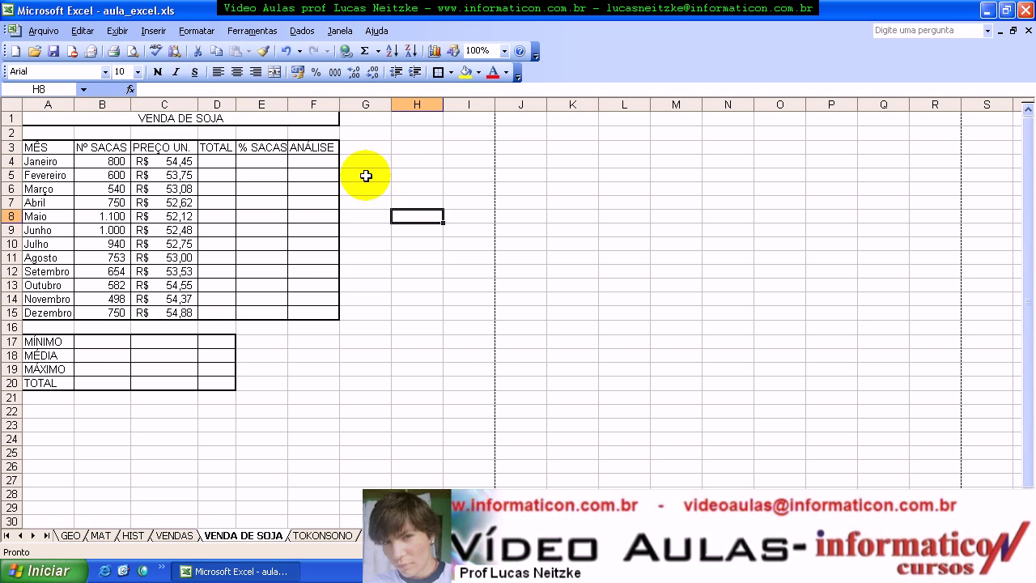
Step: Autofit columns E, F and A to their contents
double_click(287, 103)
double_click(340, 104)
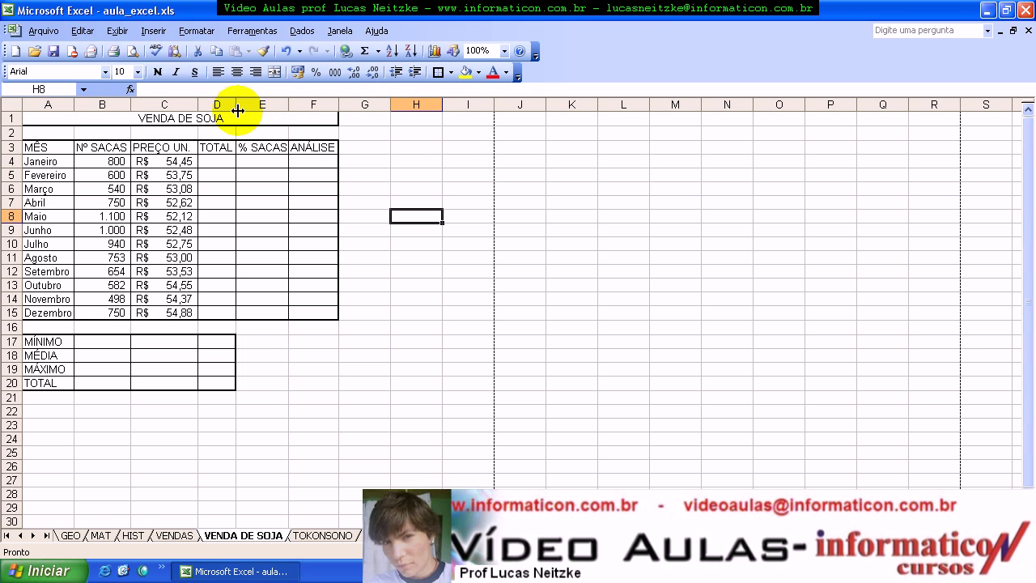
double_click(72, 107)
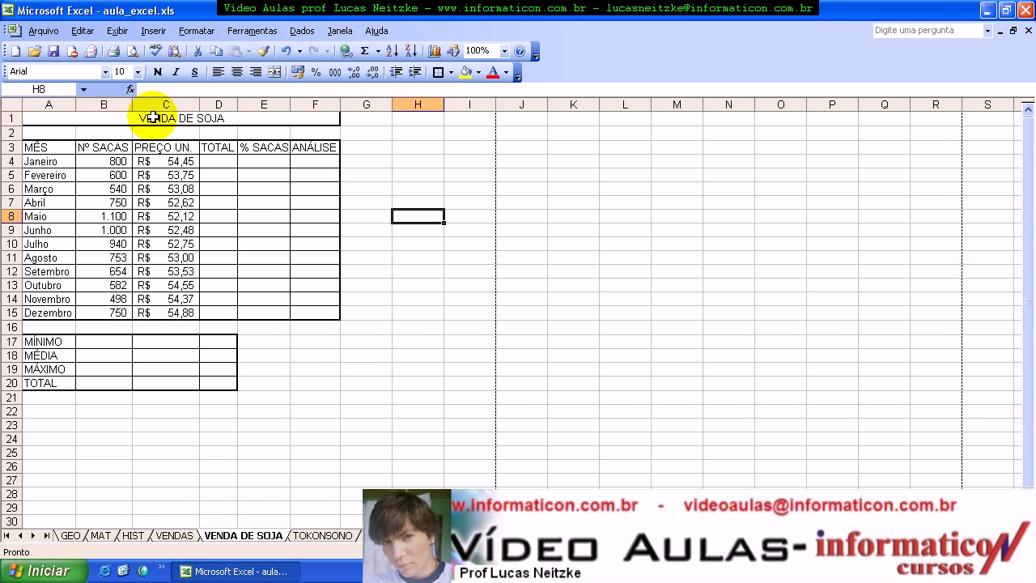
Step: Select the title, month names, column headings and summary labels A17:A20 together
left_click(158, 118)
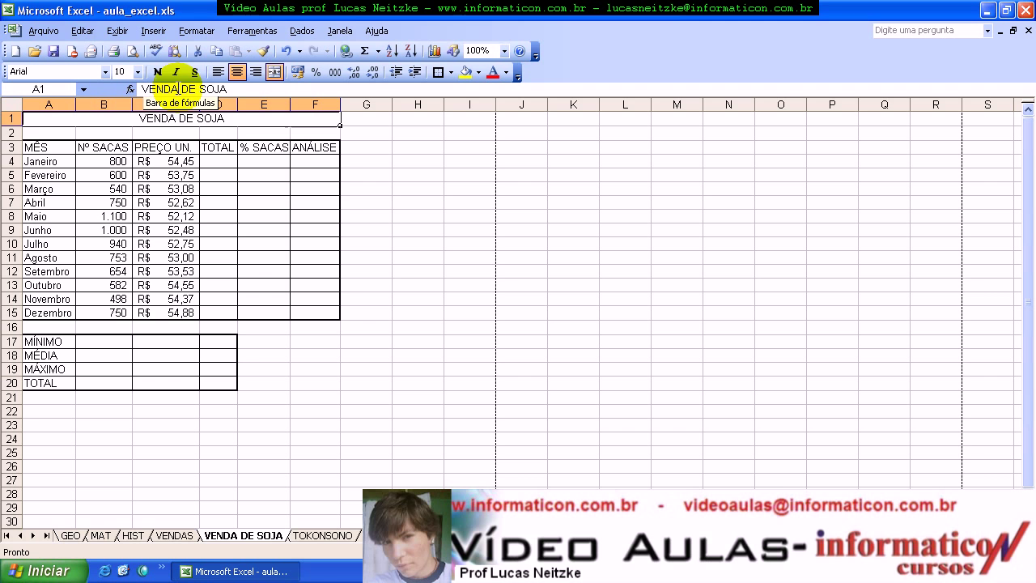
left_click_drag(37, 148, 47, 313)
left_click_drag(93, 147, 271, 153, "ctrl")
left_click_drag(36, 343, 42, 374, "ctrl")
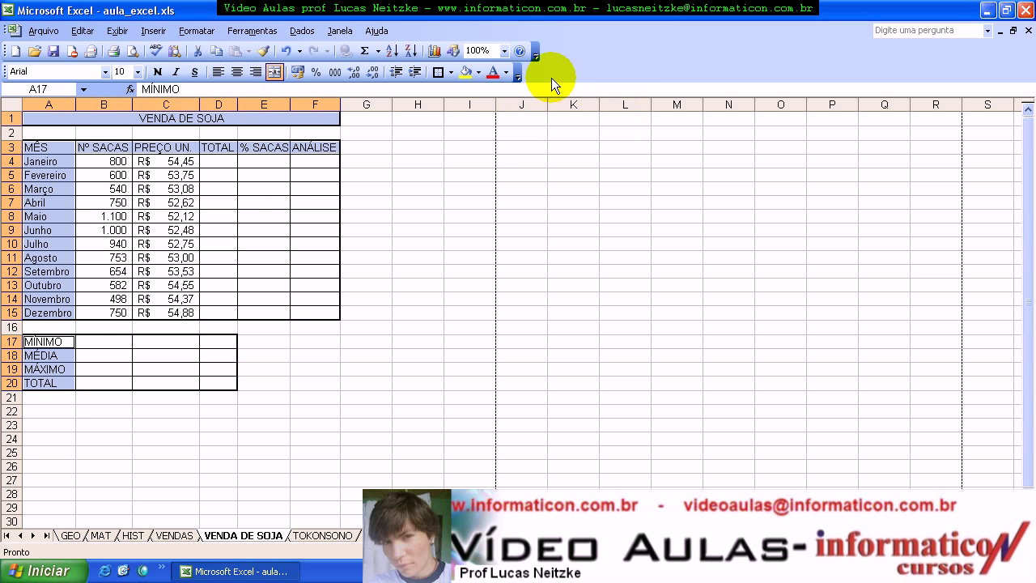
Step: Give the selected cells a black fill with bold white 12-pt text
left_click(478, 72)
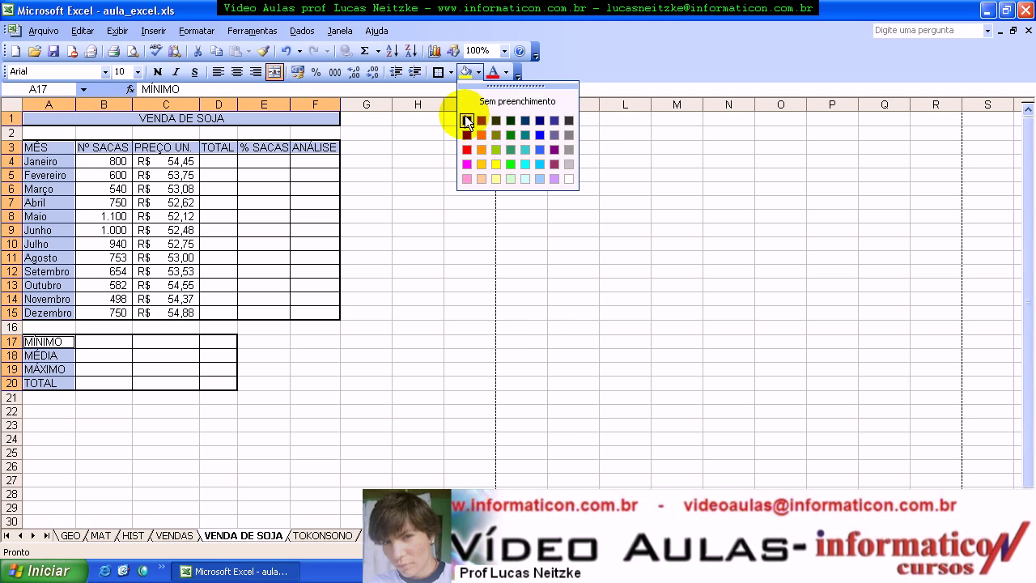
left_click(467, 120)
left_click(506, 73)
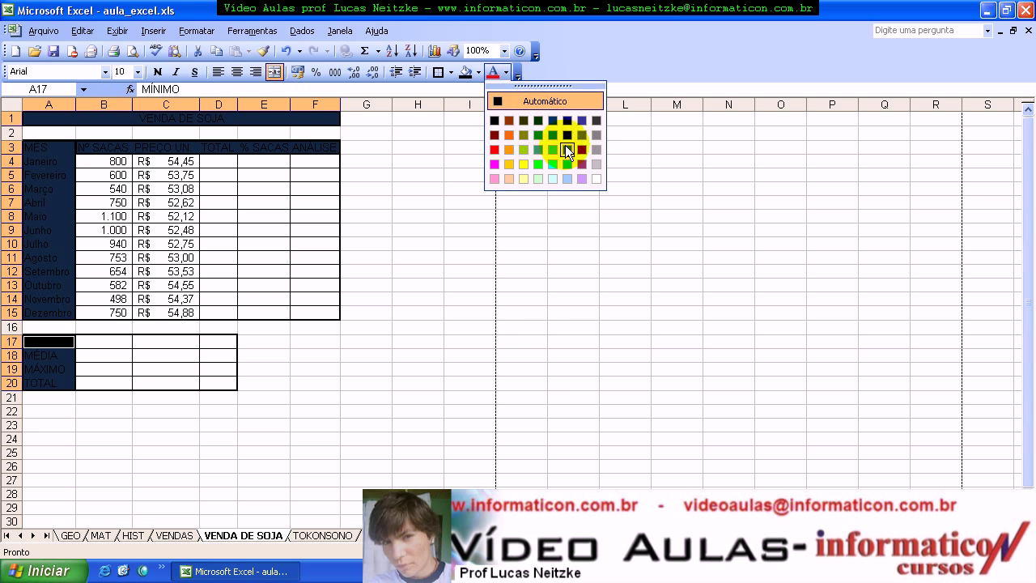
left_click(597, 178)
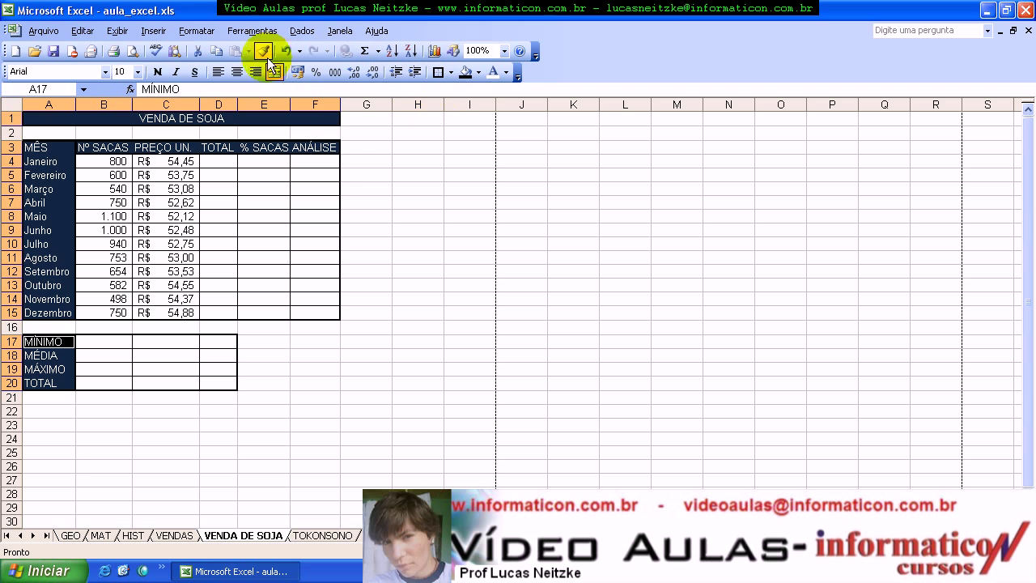
left_click(157, 73)
left_click(139, 72)
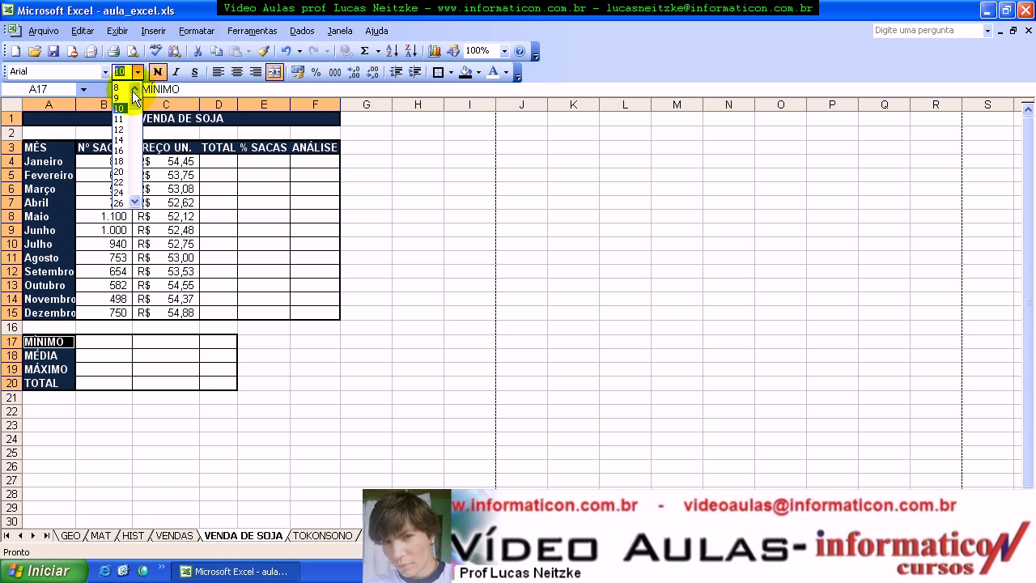
left_click(120, 130)
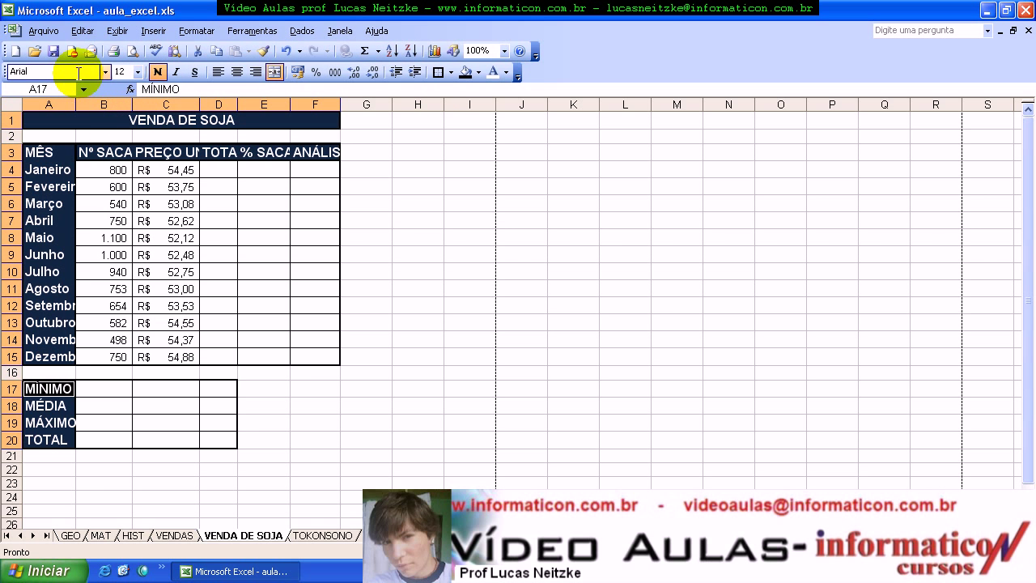
Step: Try Arial Narrow and Berlin Sans FB, then settle on Comic Sans MS font
left_click(104, 72)
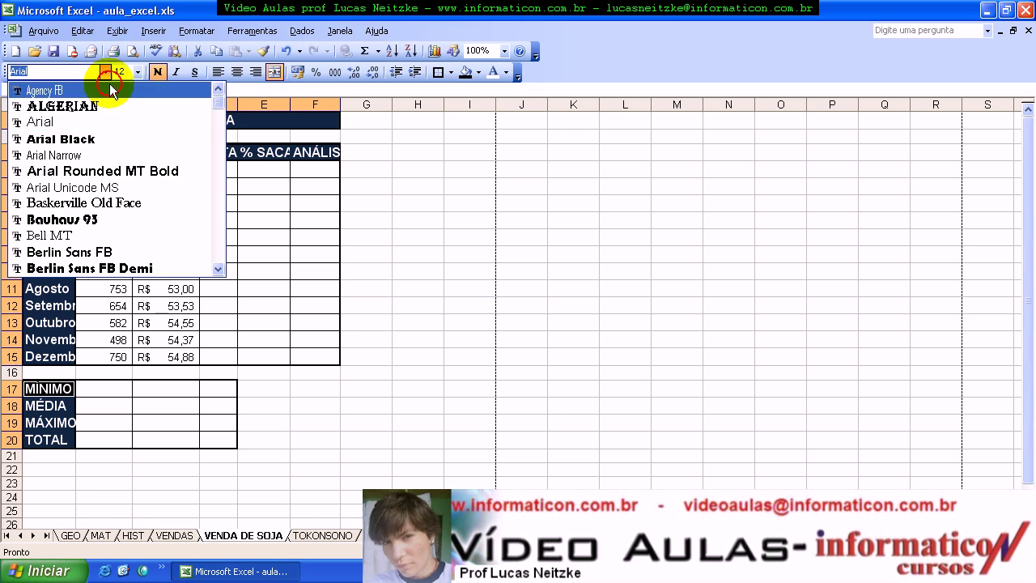
left_click(107, 155)
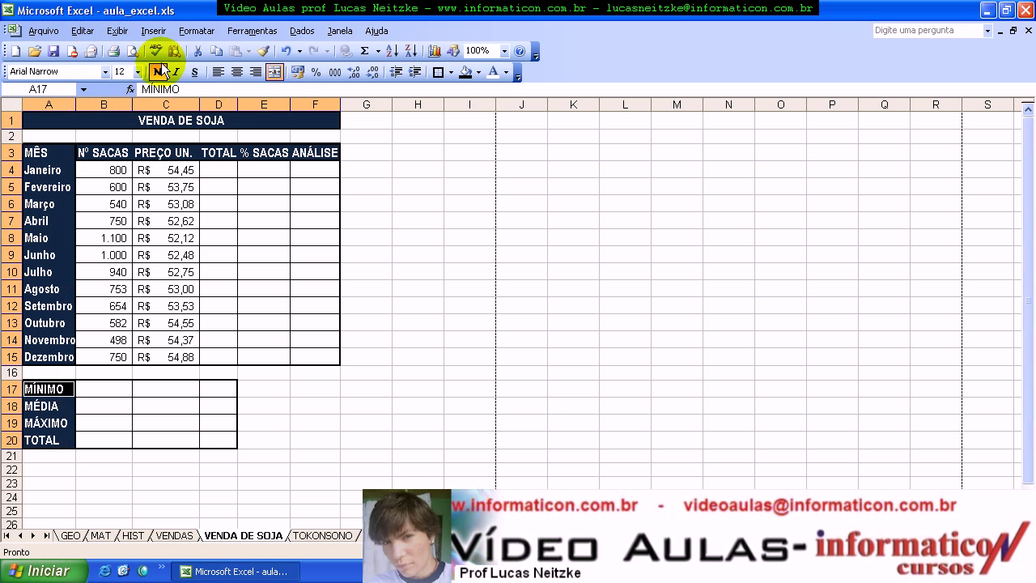
left_click(104, 73)
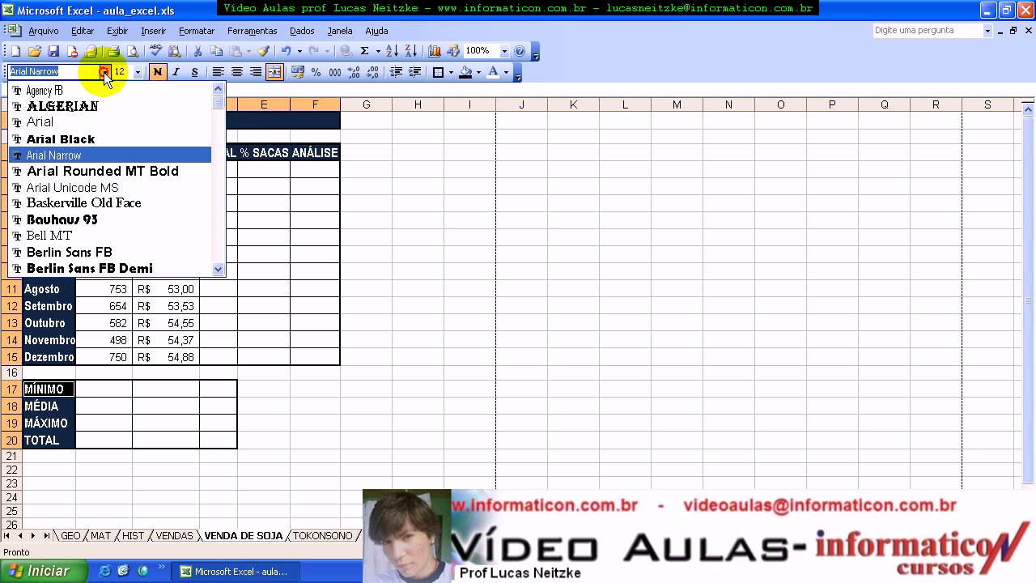
left_click(112, 253)
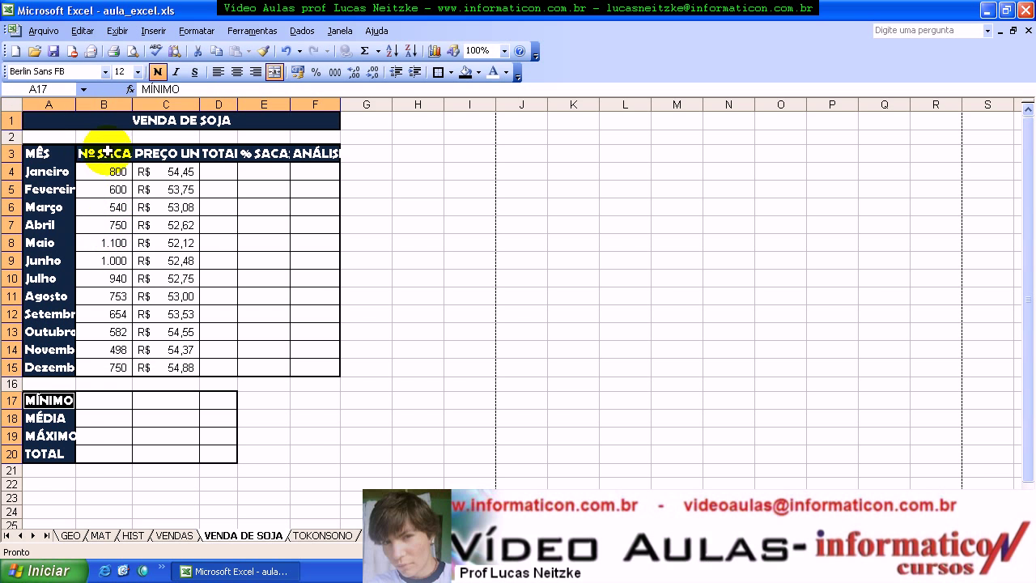
left_click(105, 72)
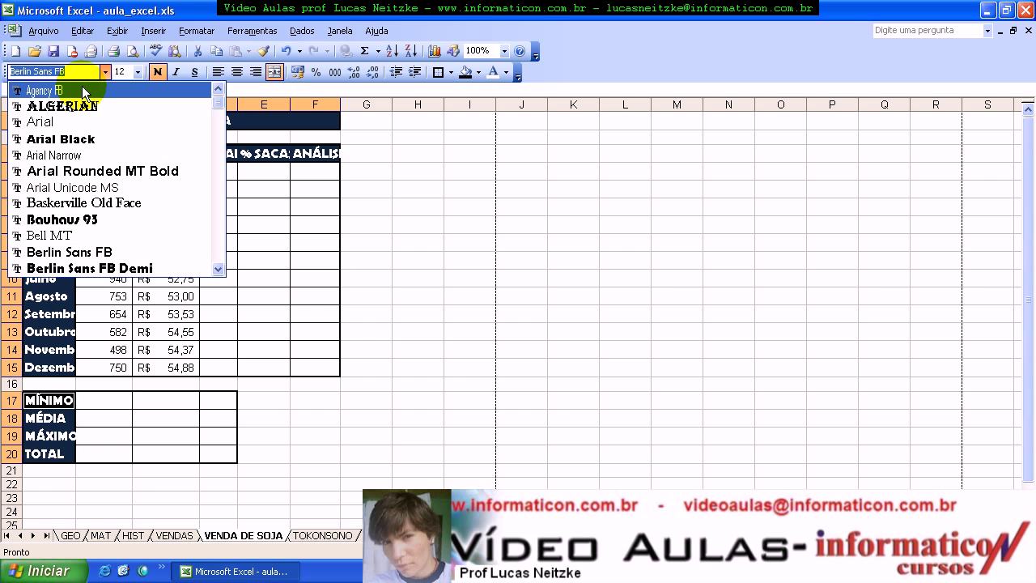
type("co")
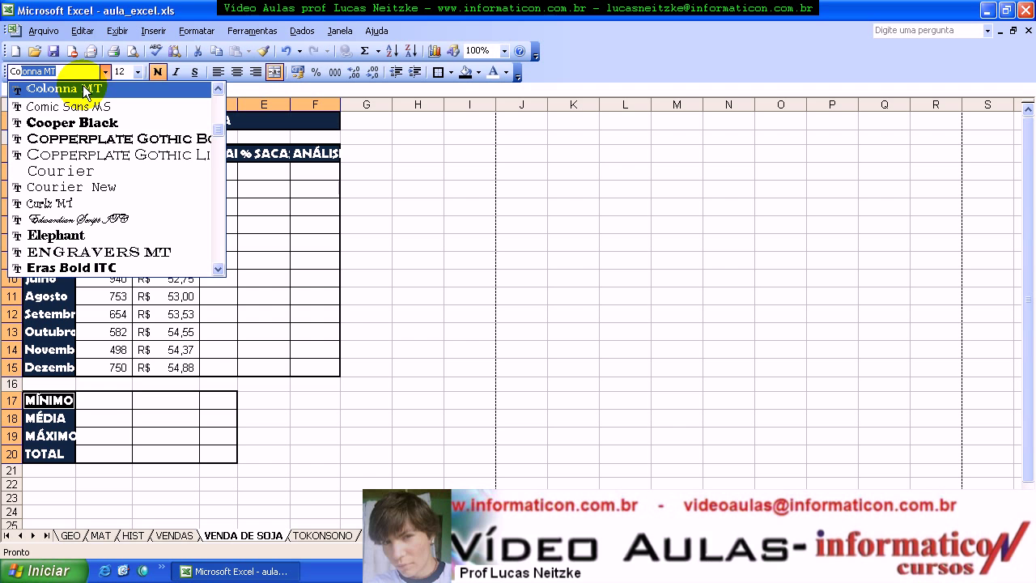
left_click(89, 106)
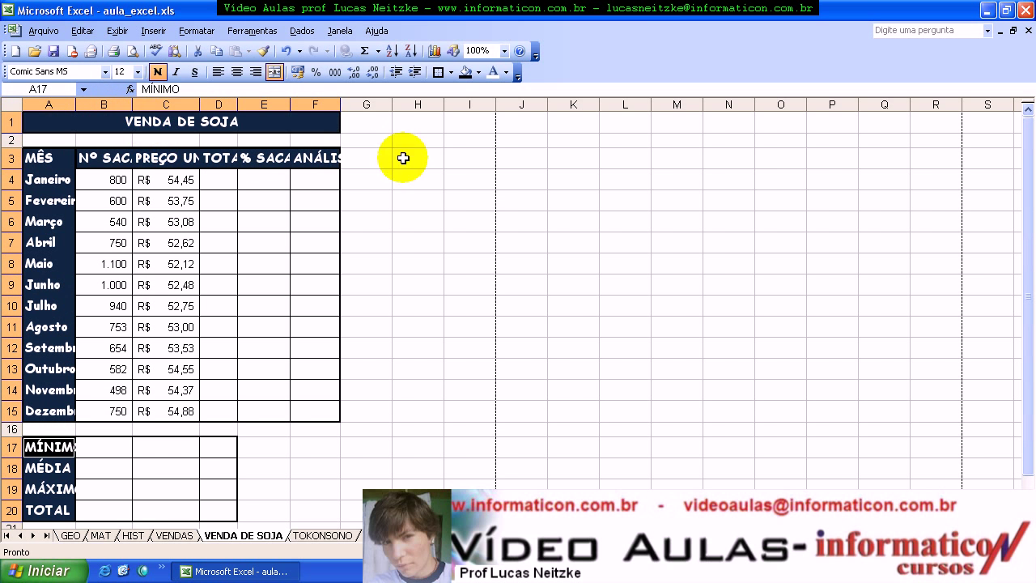
Step: Autofit columns A through F to their headings and month names
double_click(76, 104)
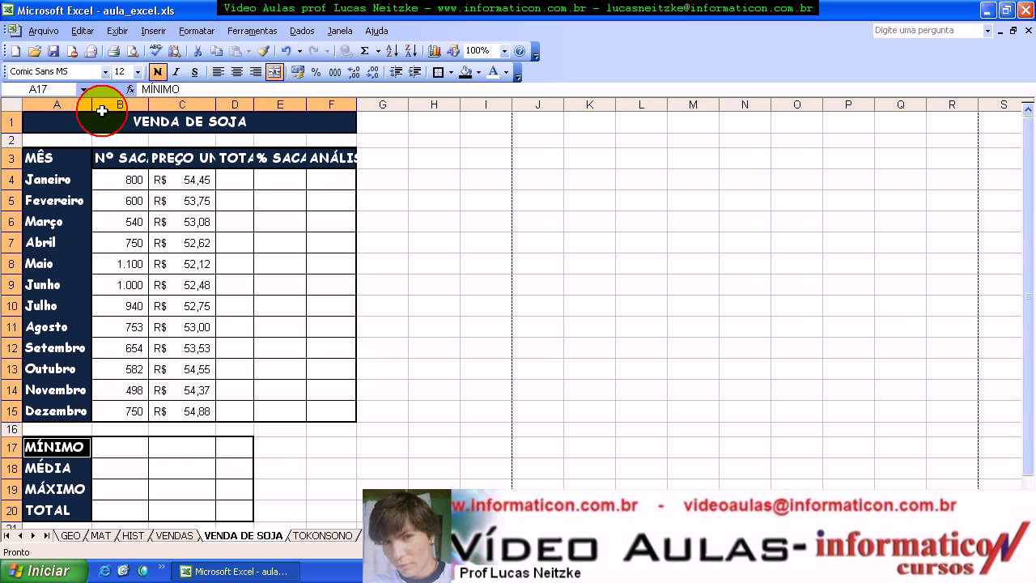
double_click(150, 103)
double_click(236, 105)
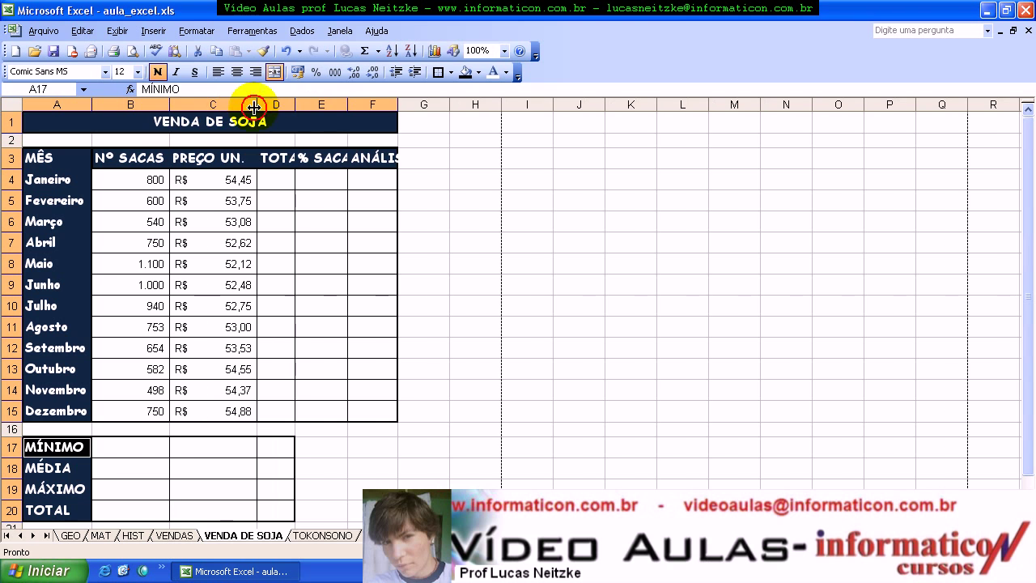
double_click(295, 104)
double_click(362, 106)
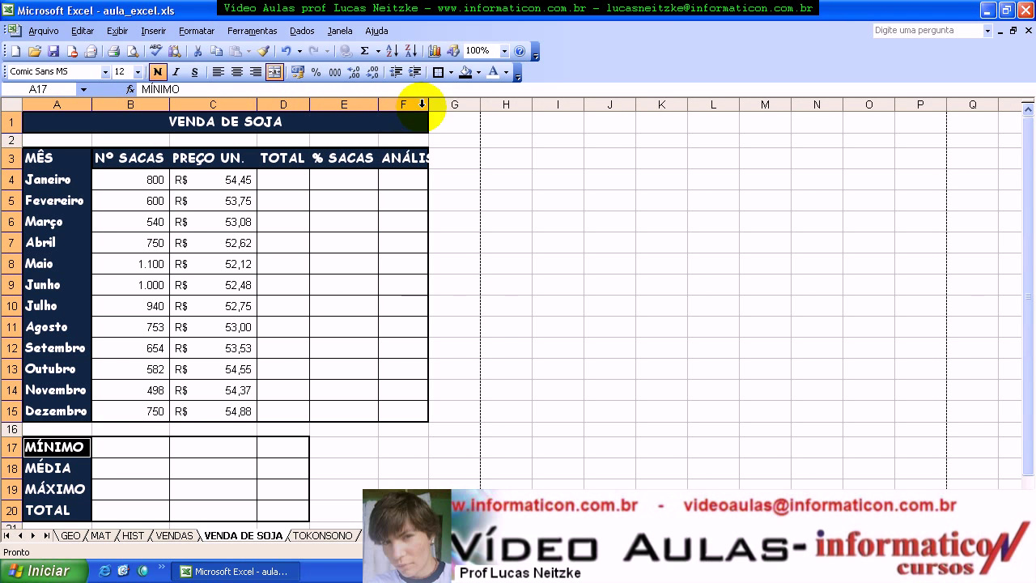
double_click(429, 104)
left_click(429, 411)
Step: Save the workbook as aula_excel.xls
scroll(429, 345, "down", 2)
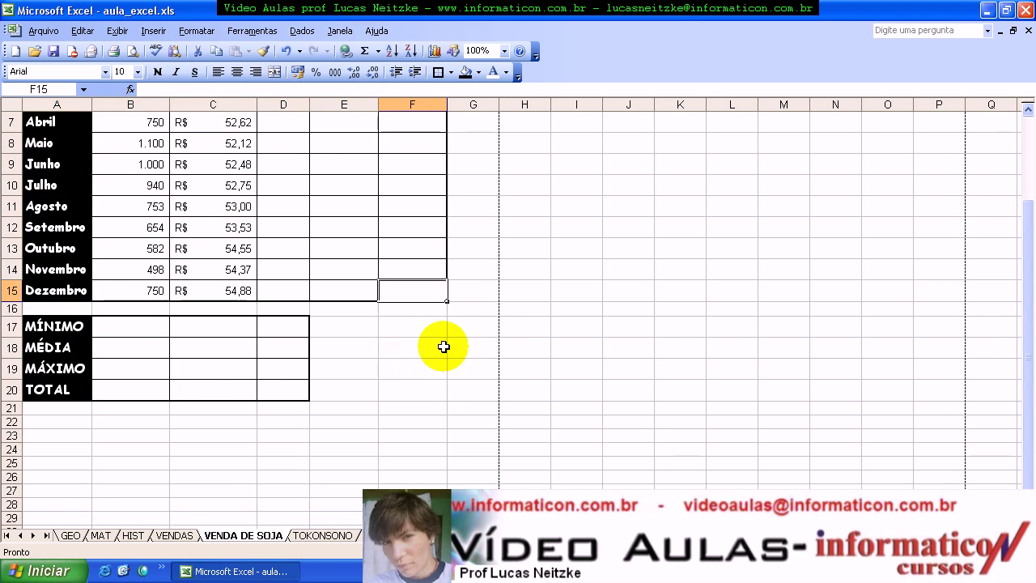
scroll(485, 348, "up", 2)
left_click(545, 350)
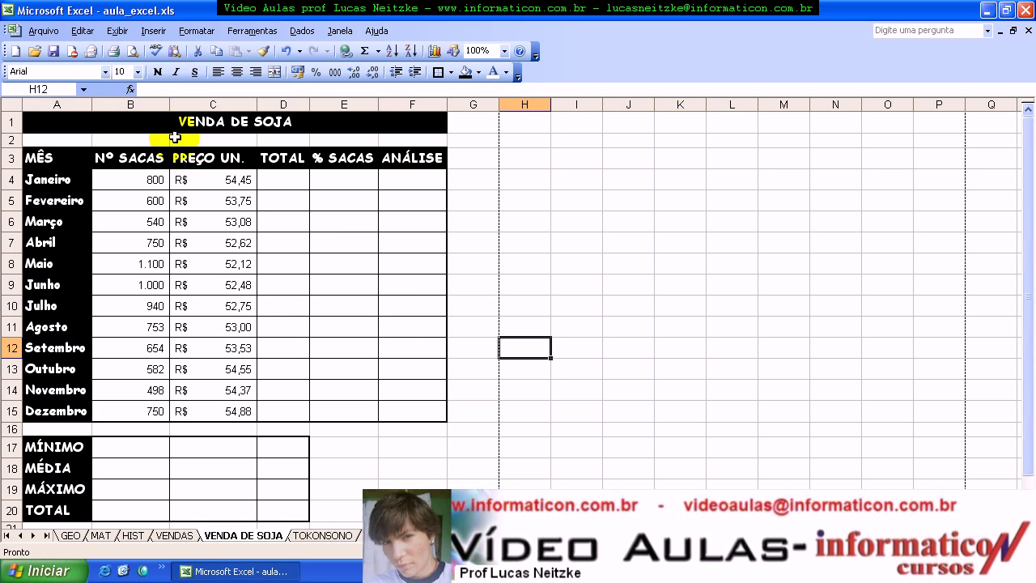
left_click(54, 52)
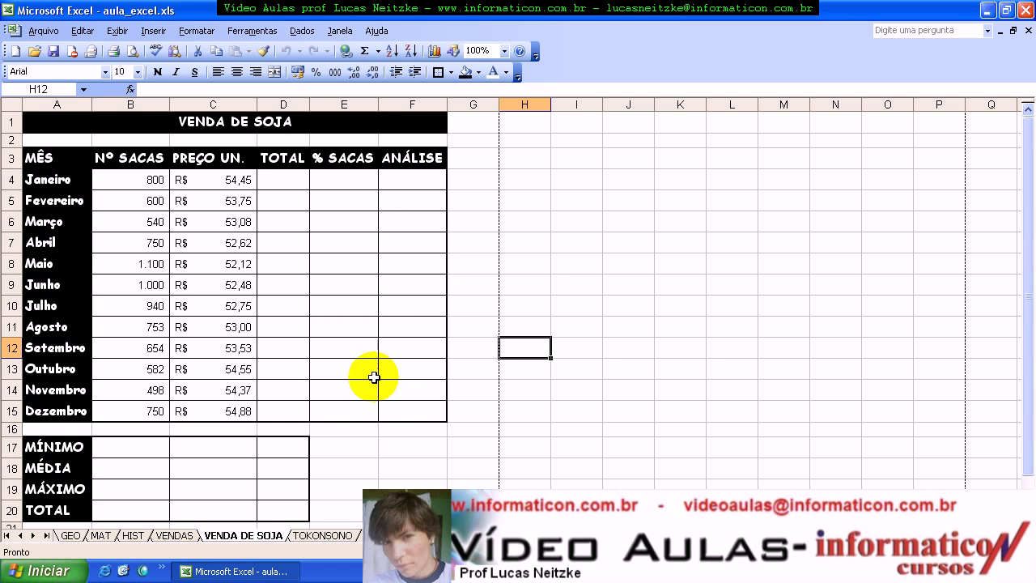
Step: Select the empty ANÁLISE and % SACAS cells, then deselect them
left_click_drag(404, 177, 416, 426)
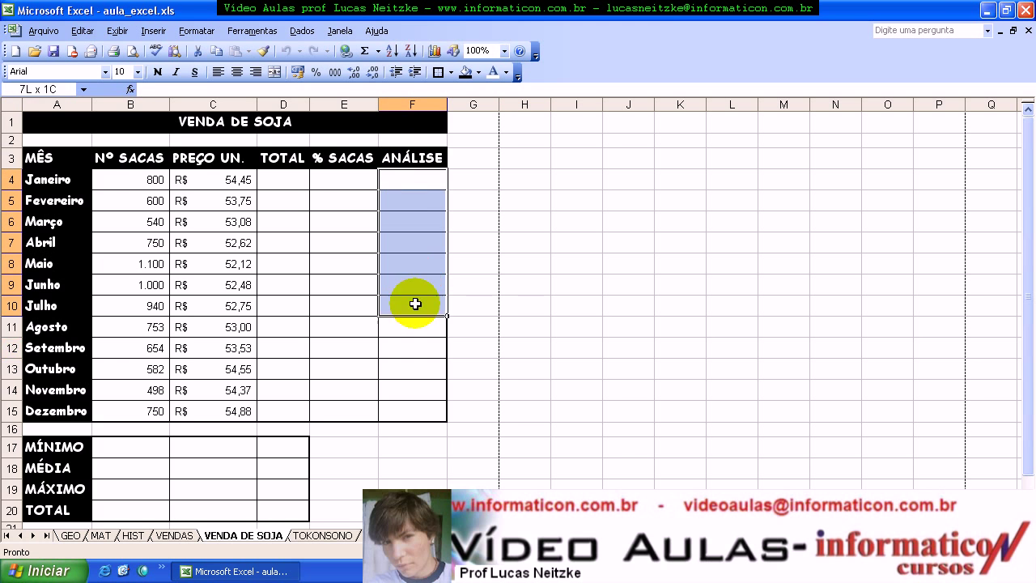
mouse_move(332, 179)
left_mouse_down()
mouse_move(333, 363)
mouse_move(367, 405)
left_mouse_up()
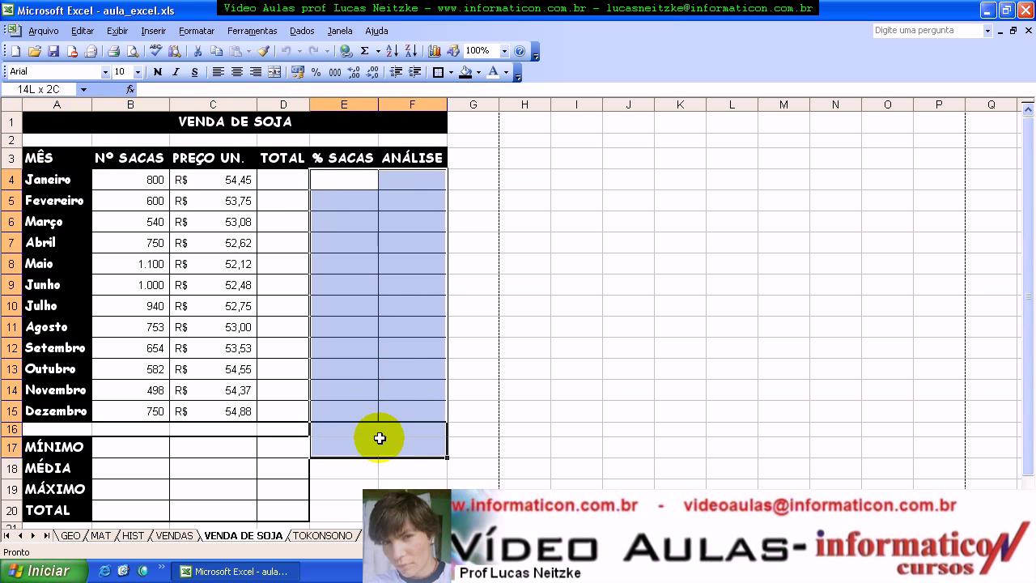
left_click(479, 407)
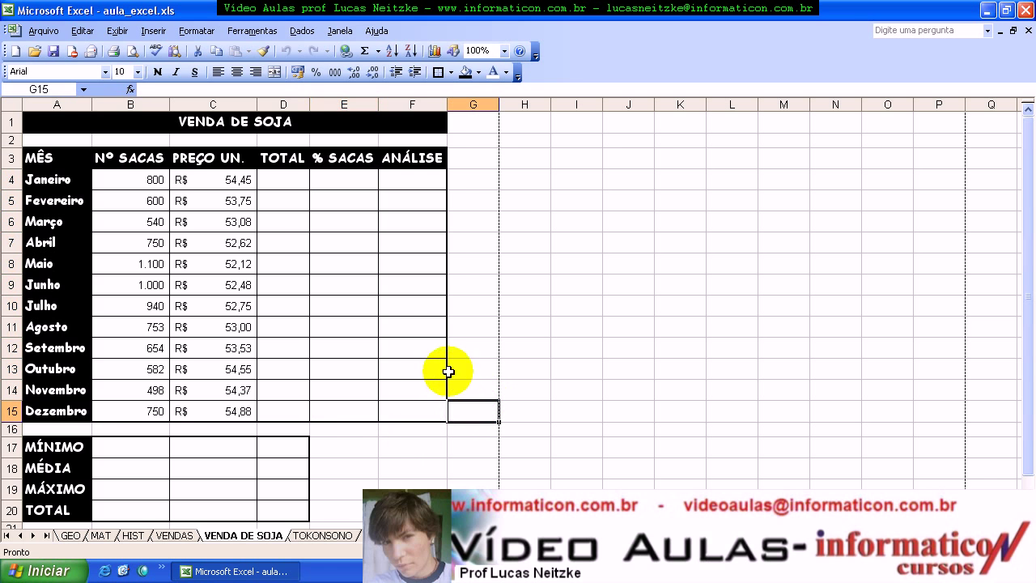